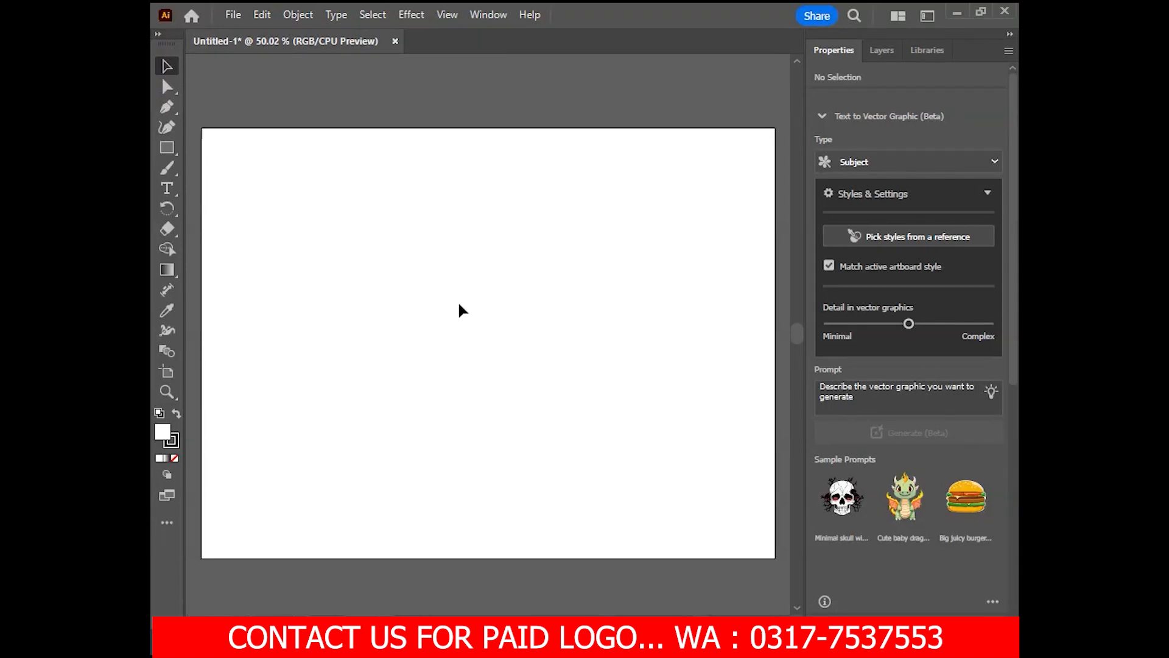
# - Draw a straight vertical line about 432 px long on the artboard's left half with the Pen tool
pyautogui.click(167, 108)
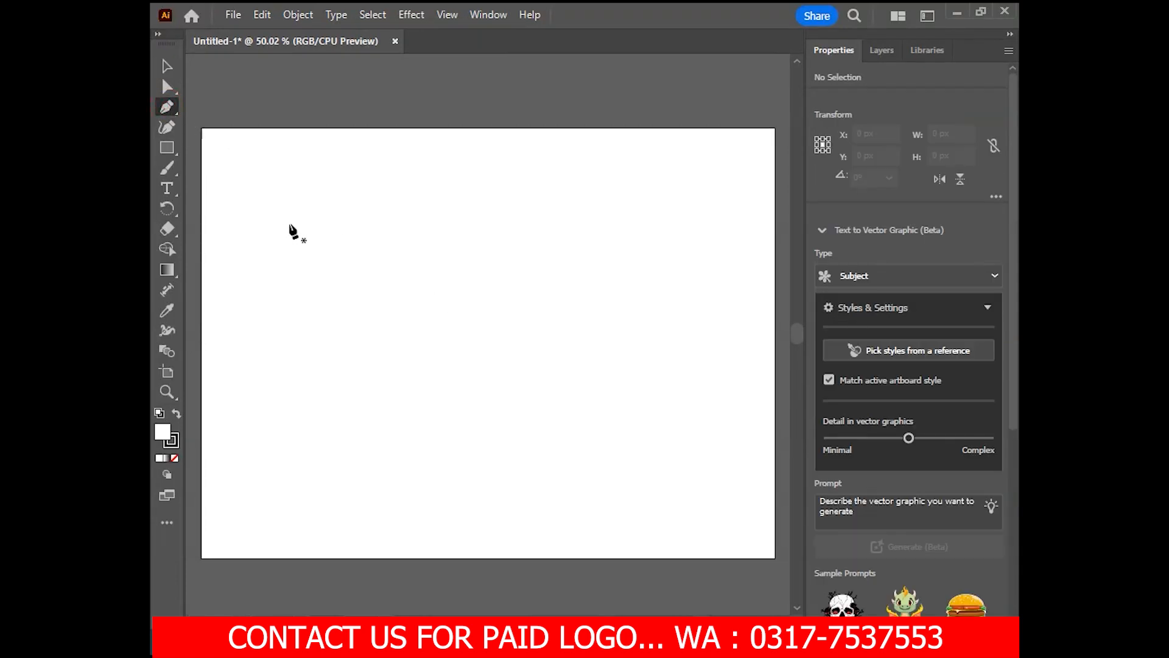
pyautogui.click(363, 201)
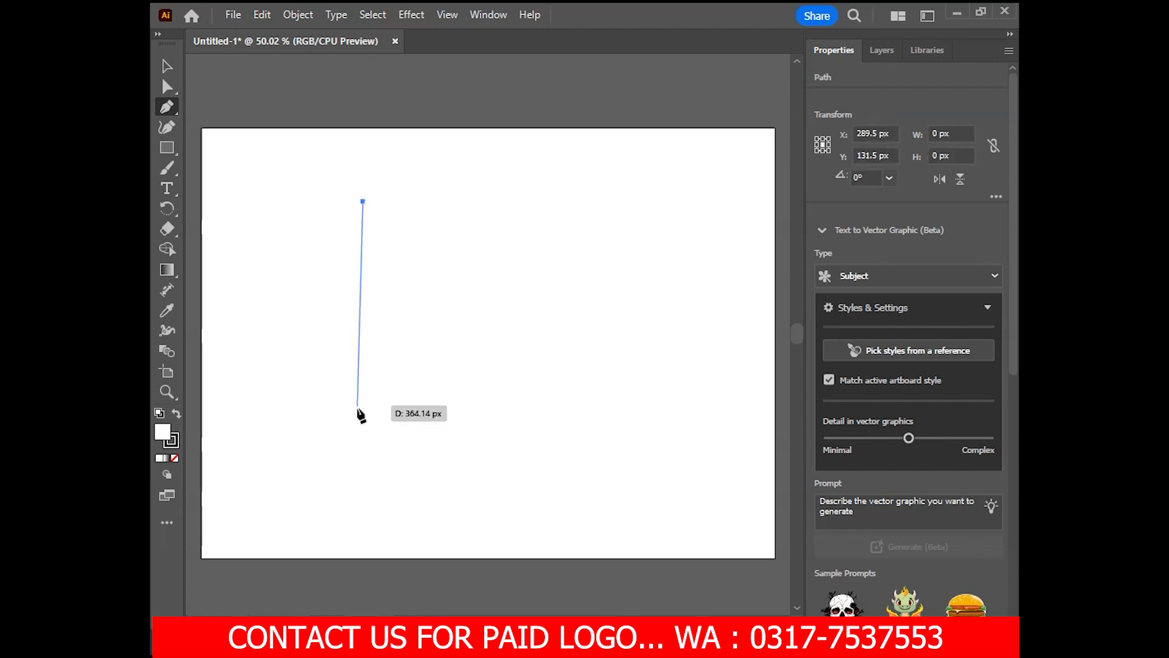
pyautogui.click(363, 443)
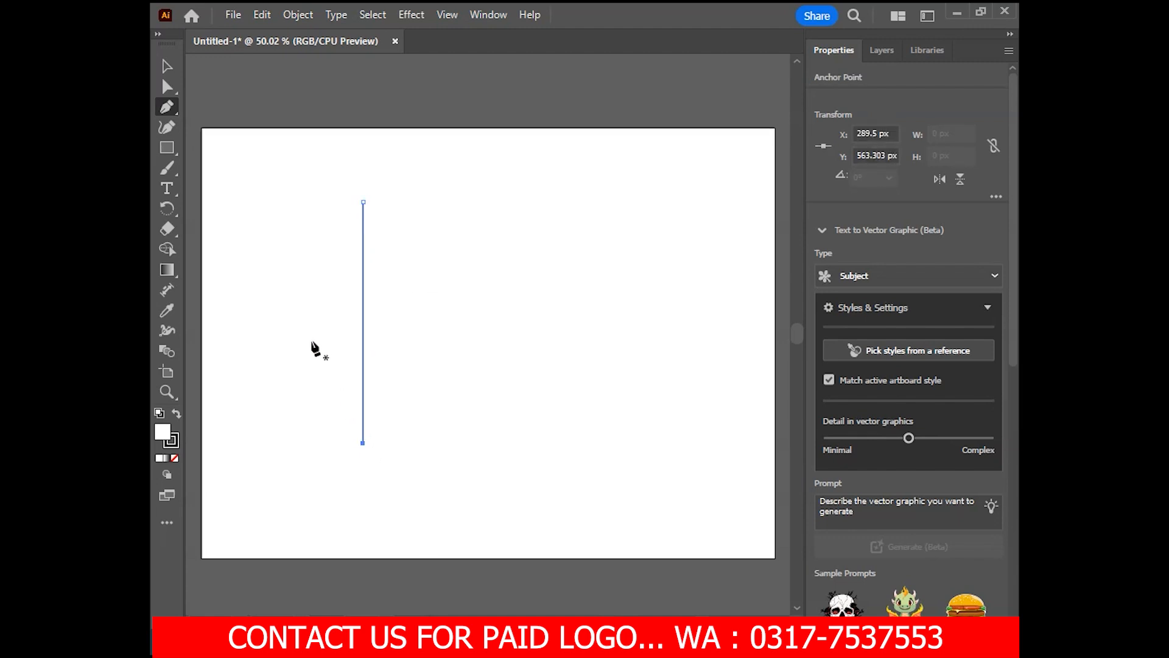
# - Copy the line sideways at a small spacing and repeat the copy until 14 evenly spaced lines span about 416 px
pyautogui.click(166, 65)
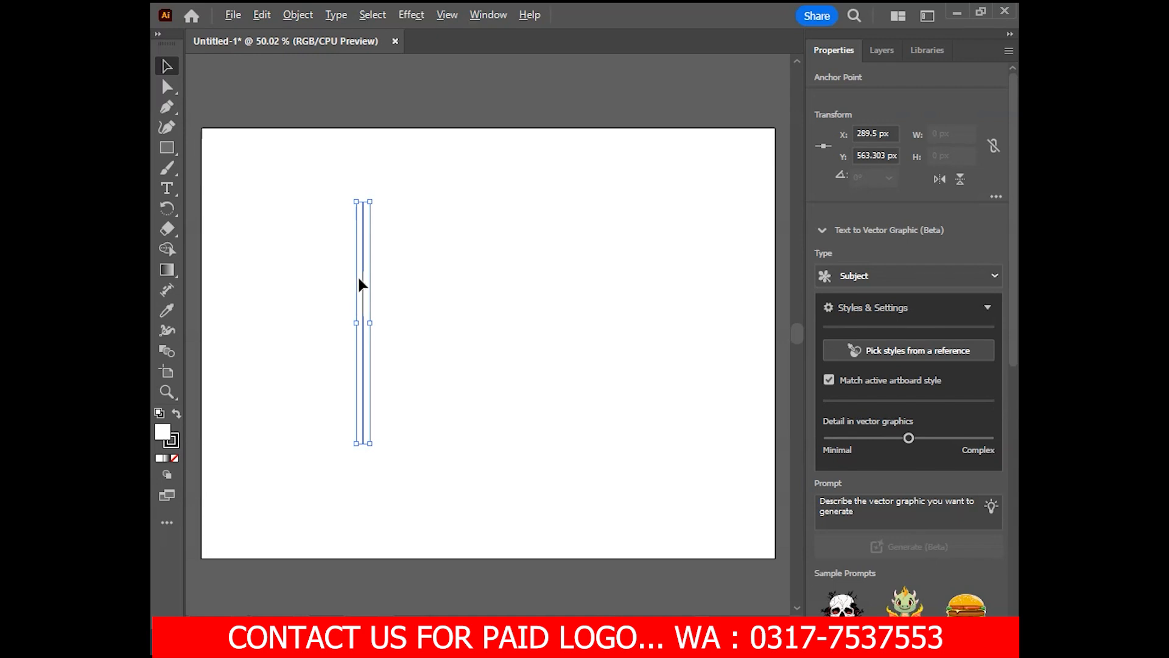
pyautogui.moveTo(366, 277); pyautogui.dragTo(381, 280)
pyautogui.hotkey('ctrl', 'd')
pyautogui.hotkey('ctrl', 'd')
pyautogui.hotkey('ctrl', 'd')
pyautogui.hotkey('ctrl', 'd')
pyautogui.hotkey('ctrl', 'd')
pyautogui.hotkey('ctrl', 'd')
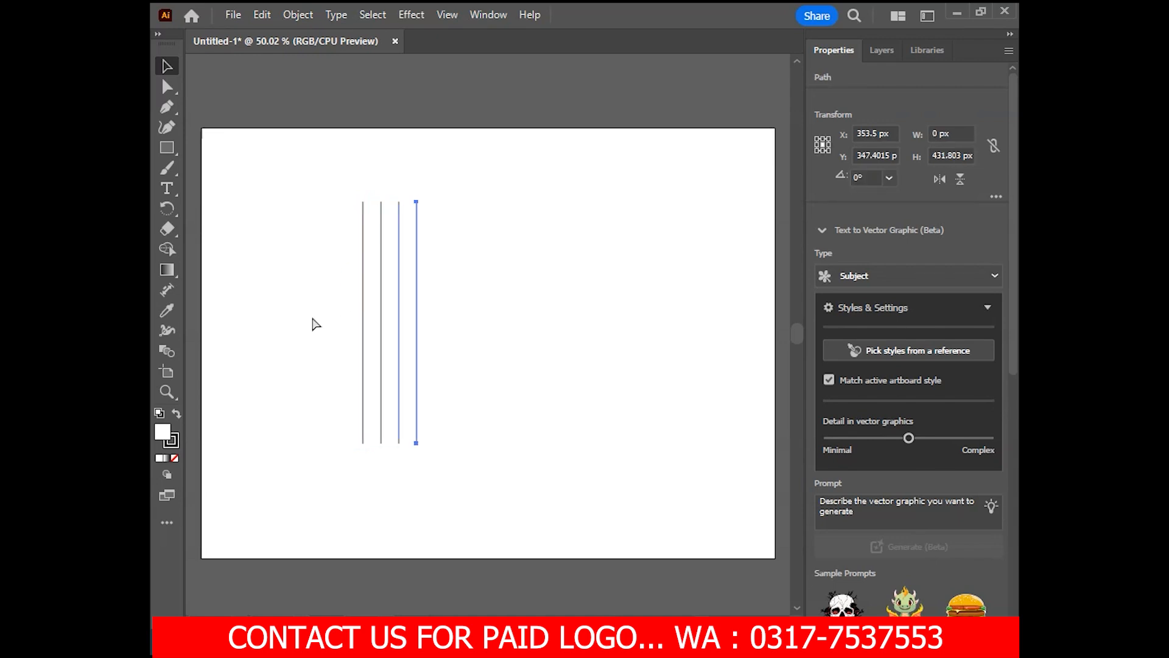
pyautogui.hotkey('ctrl', 'd')
pyautogui.hotkey('ctrl', 'd')
pyautogui.hotkey('ctrl', 'd')
pyautogui.hotkey('ctrl', 'd')
pyautogui.hotkey('ctrl', 'd')
pyautogui.hotkey('ctrl', 'd')
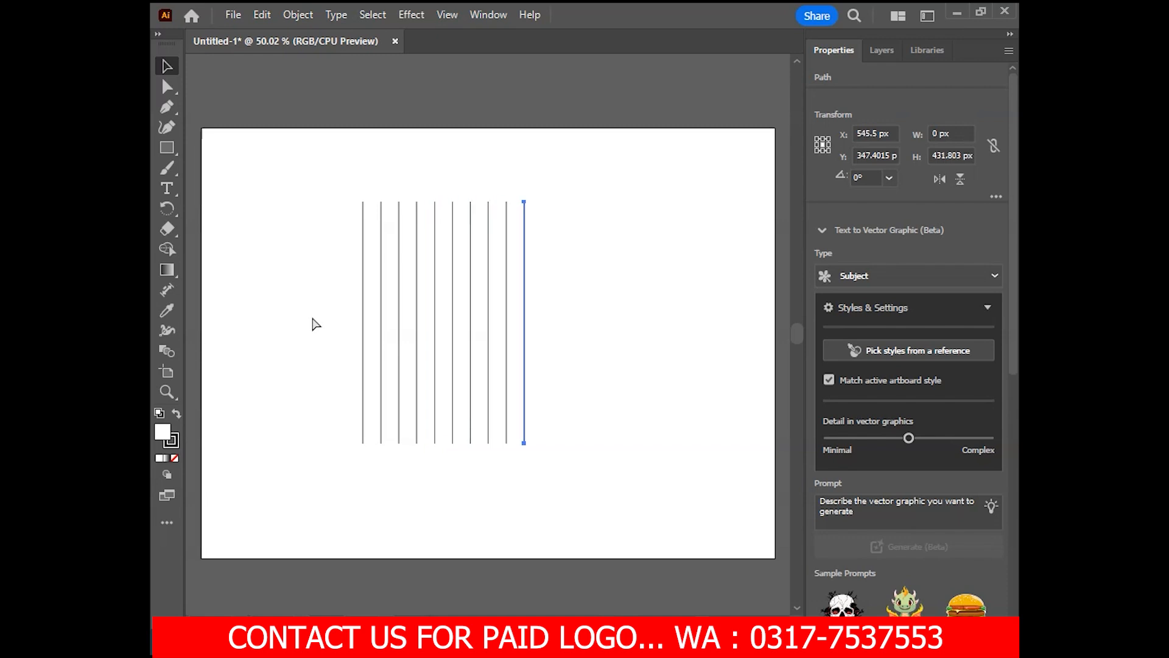
# - Select all the vertical lines, stretch them downward to a height of about 531.5 px and group them
pyautogui.moveTo(334, 178); pyautogui.dragTo(641, 264)
pyautogui.moveTo(480, 445); pyautogui.dragTo(480, 500)
pyautogui.rightClick(473, 324)
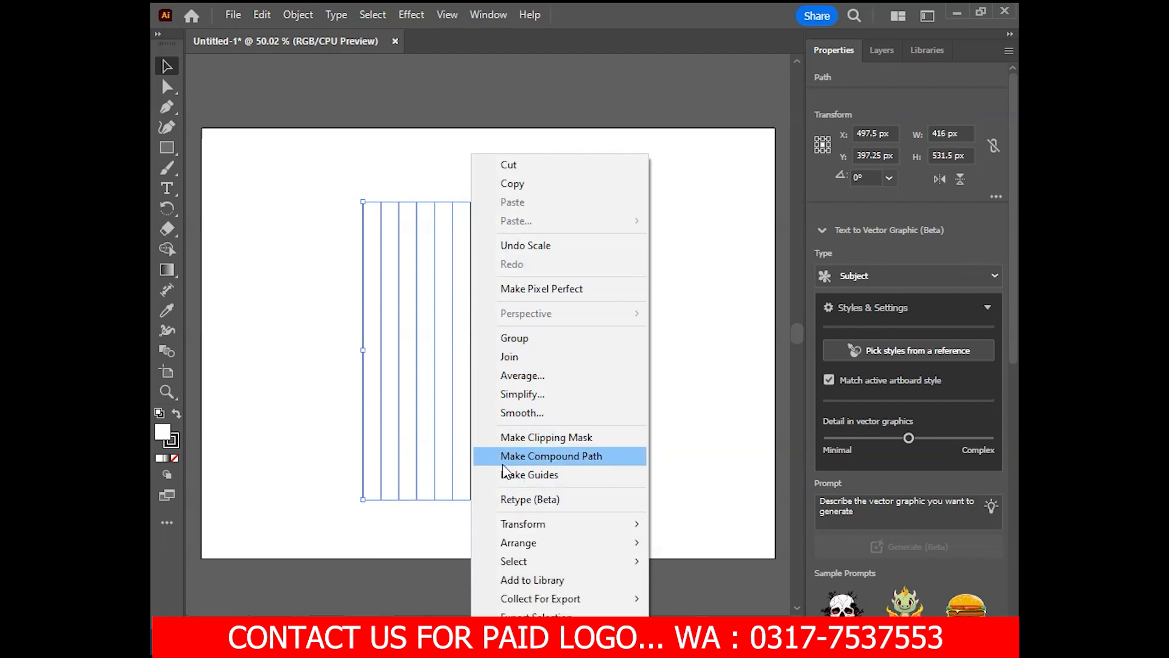
pyautogui.click(513, 338)
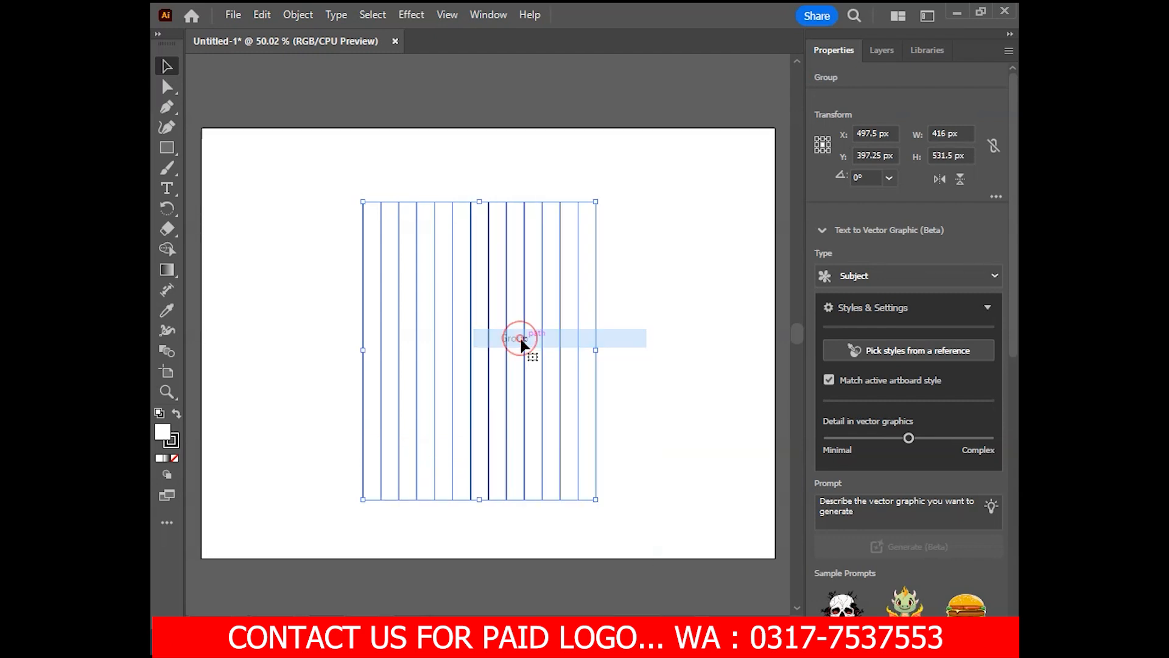
# - Create a copy of the vertical line group rotated by 300°
pyautogui.rightClick(477, 329)
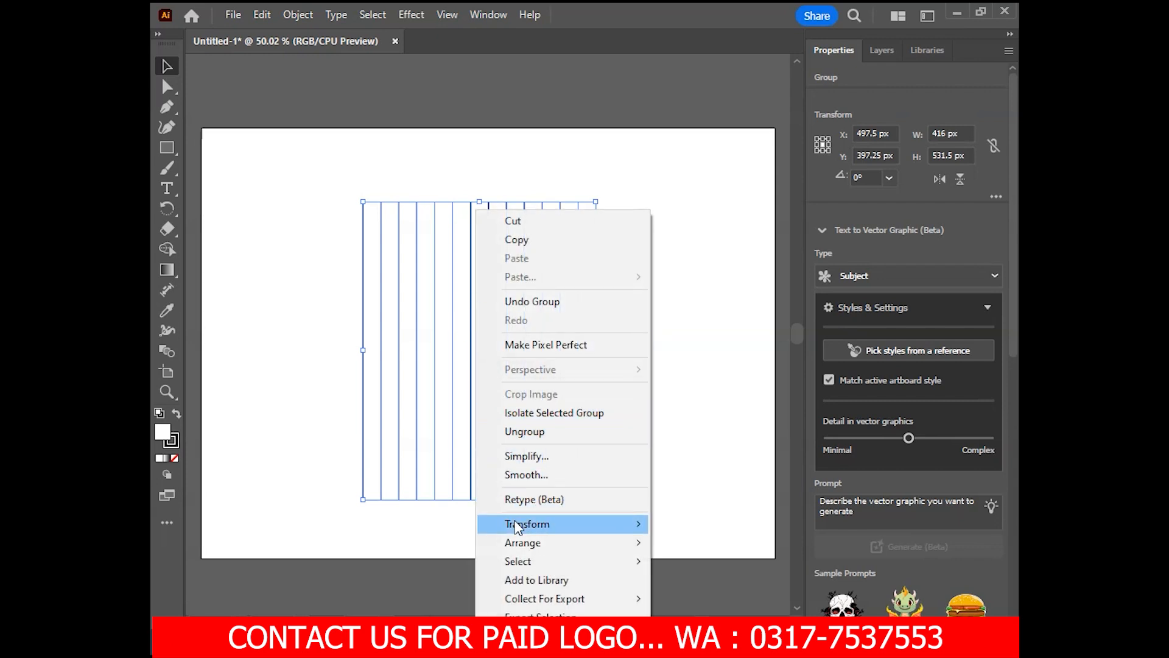
pyautogui.moveTo(561, 526)
pyautogui.click(683, 420)
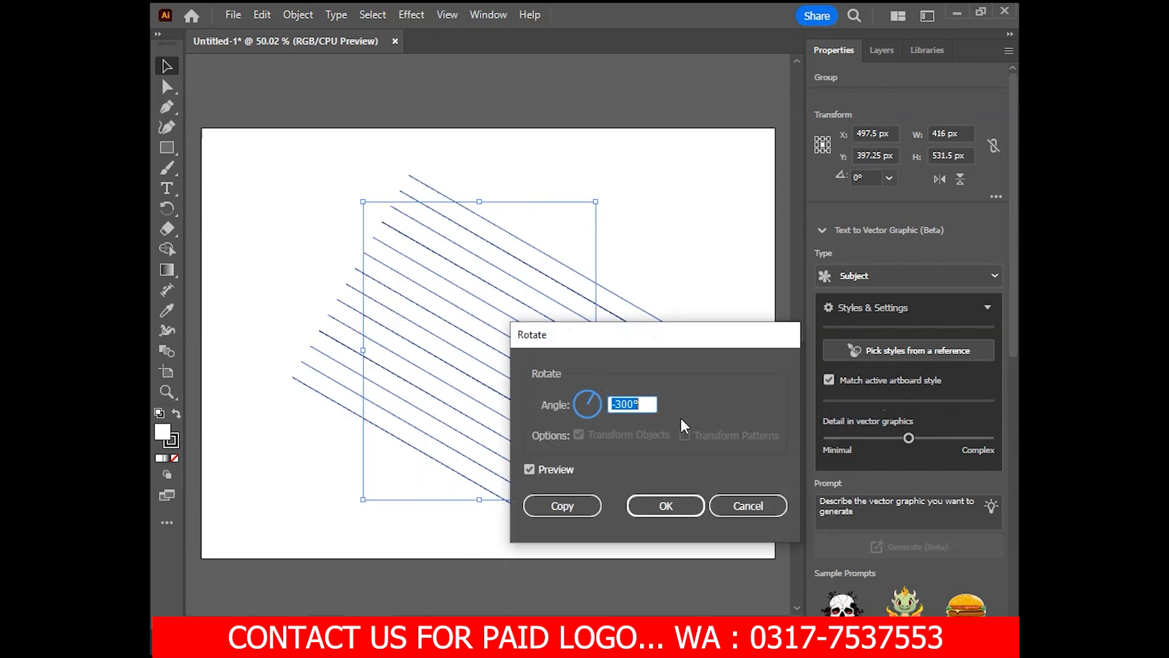
pyautogui.press('BackSpace')
pyautogui.write('300')
pyautogui.click(562, 506)
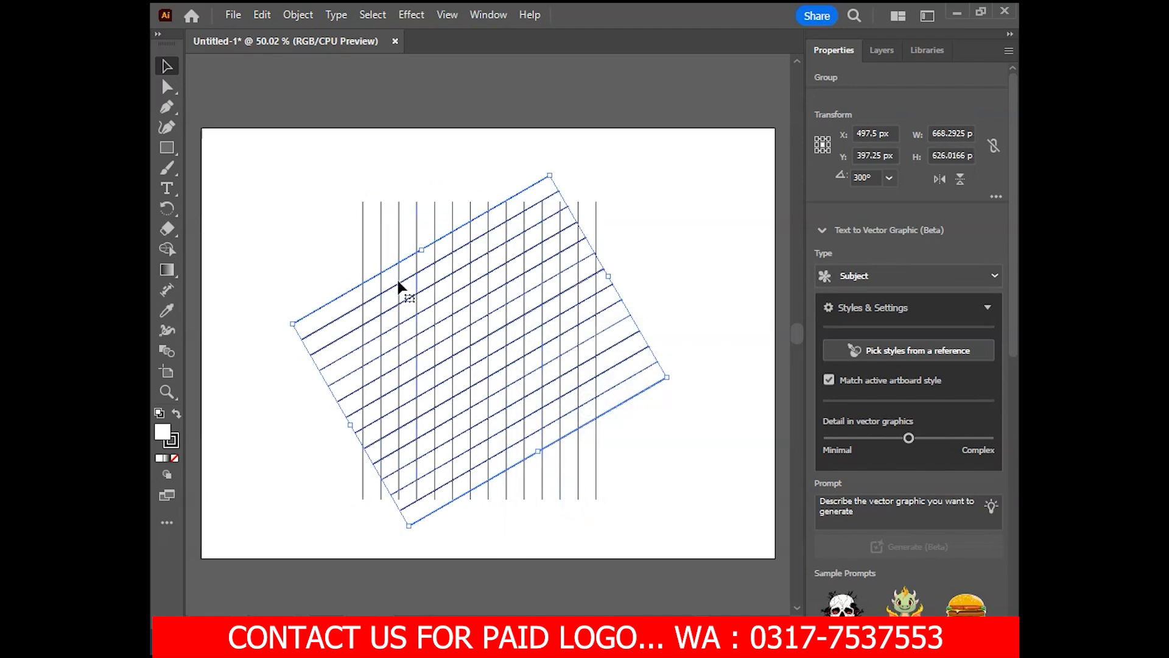
# - Create a second rotated copy of the vertical line group, at 60°, to complete the triangular grid
pyautogui.click(364, 210)
pyautogui.rightClick(365, 212)
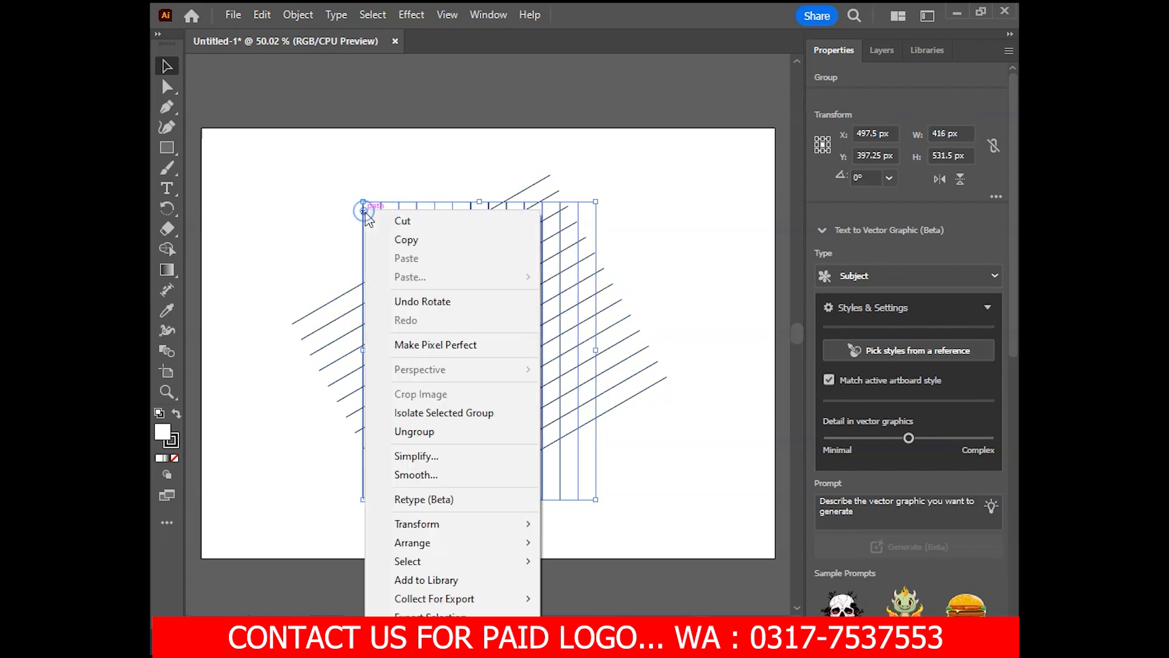
pyautogui.moveTo(445, 523)
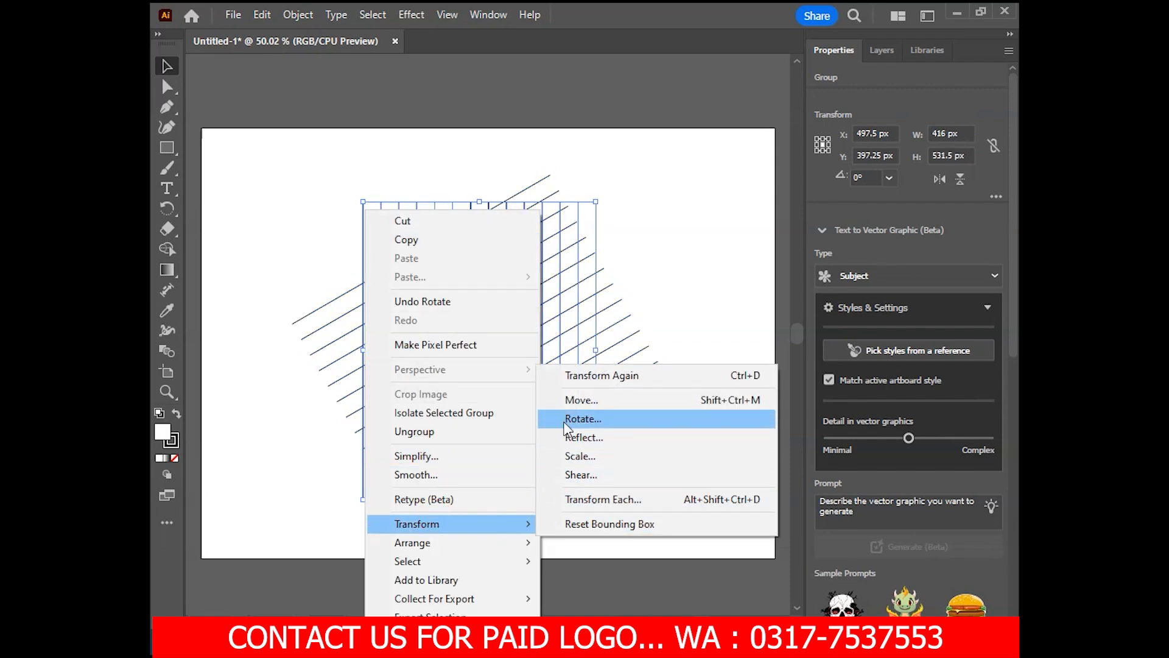
pyautogui.click(593, 419)
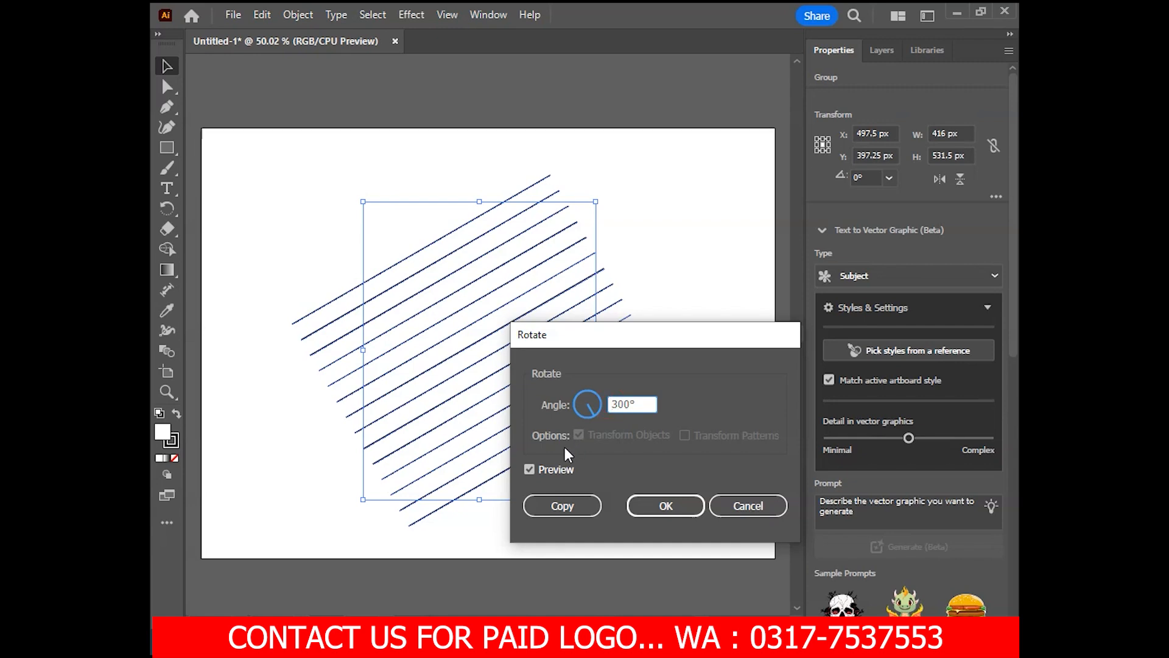
pyautogui.click(561, 506)
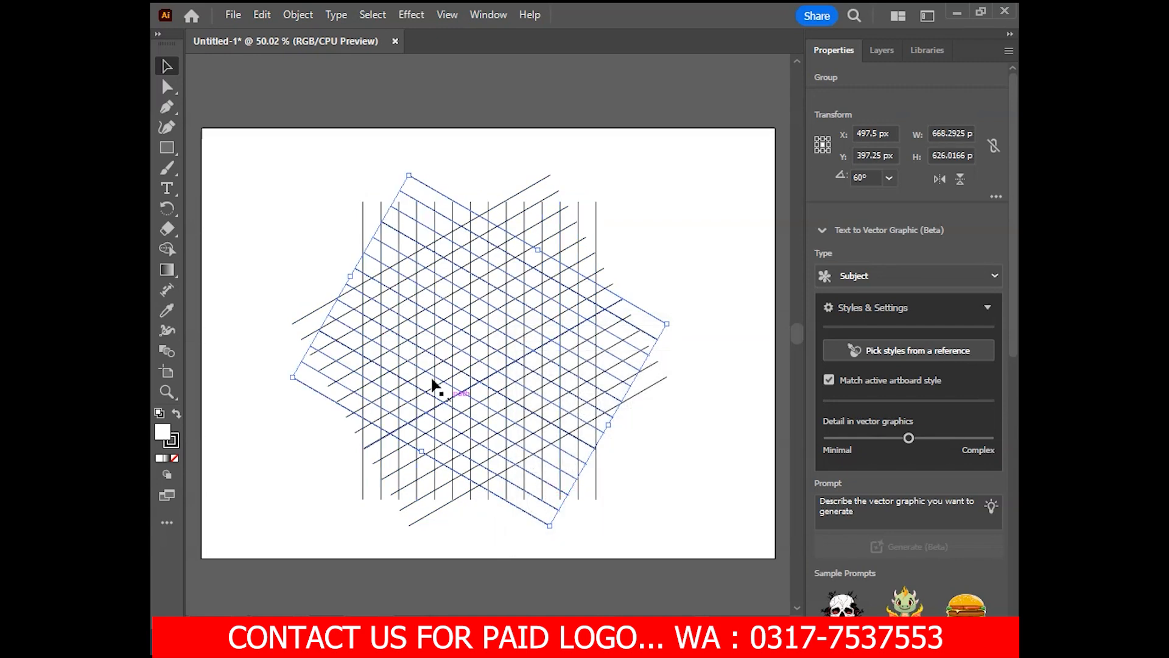
# - Lengthen the lines of both slanted groups at both ends so they extend well beyond the vertical lines
pyautogui.moveTo(350, 276); pyautogui.dragTo(318, 257)
pyautogui.moveTo(608, 427); pyautogui.dragTo(642, 445)
pyautogui.click(436, 518)
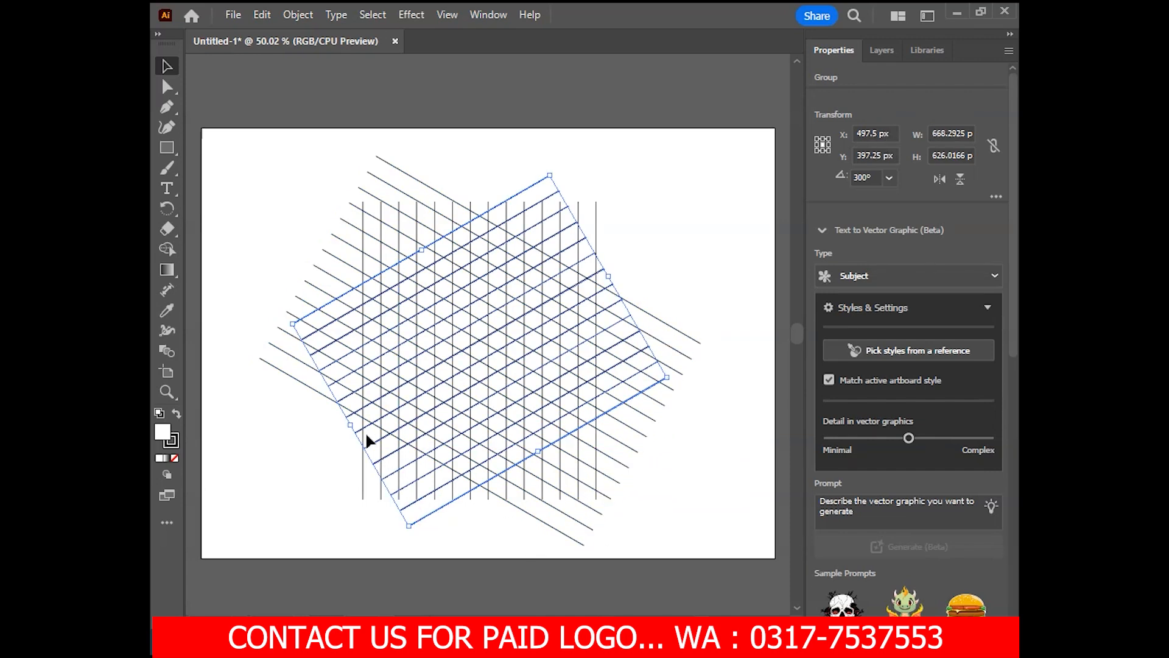
pyautogui.moveTo(352, 417); pyautogui.dragTo(327, 445)
pyautogui.moveTo(609, 282); pyautogui.dragTo(657, 263)
# - Select the entire grid for the Shape Builder tool and set the fill colour to black (000000)
pyautogui.moveTo(251, 152); pyautogui.dragTo(703, 550)
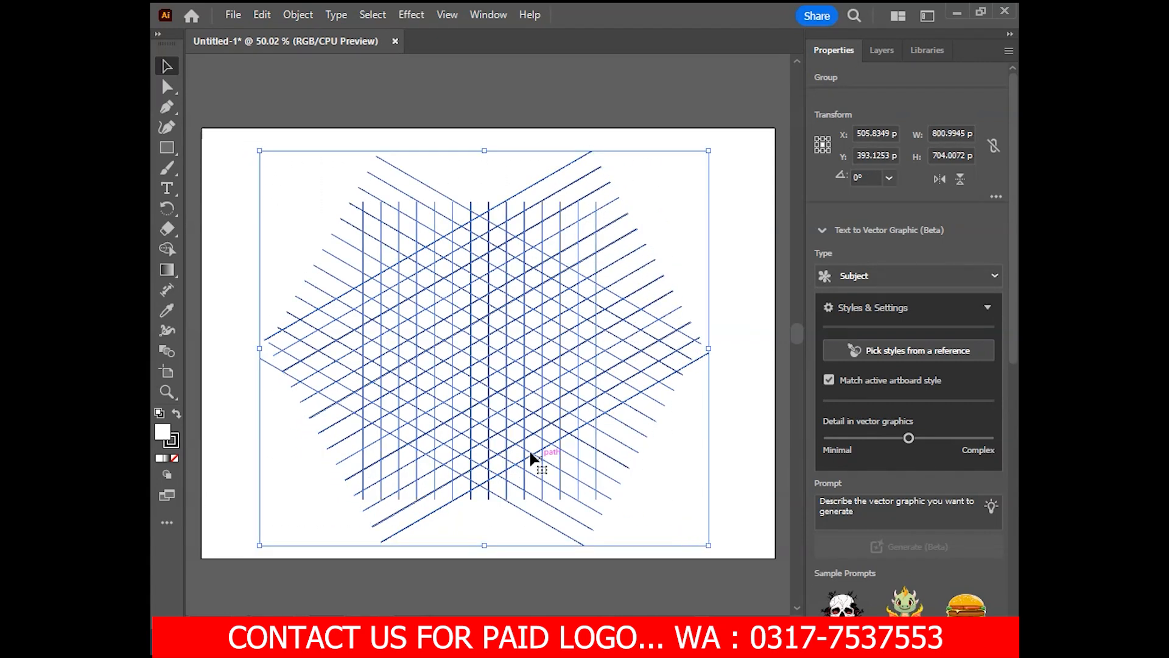
pyautogui.click(165, 250)
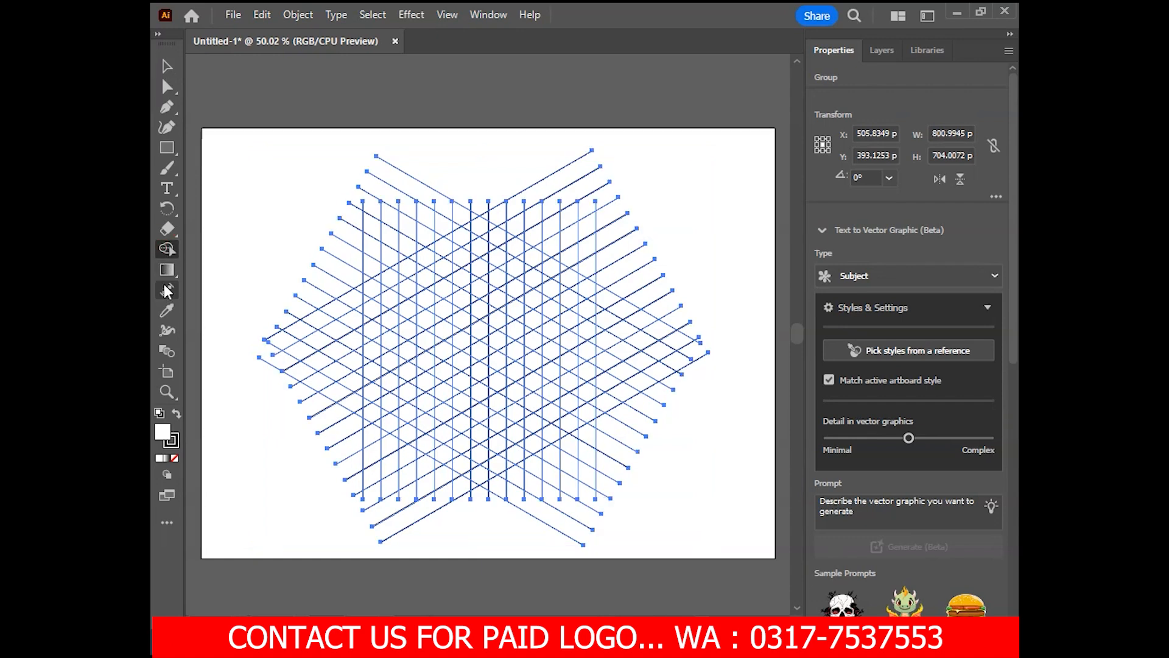
pyautogui.click(174, 446)
pyautogui.click(175, 457)
pyautogui.click(161, 430)
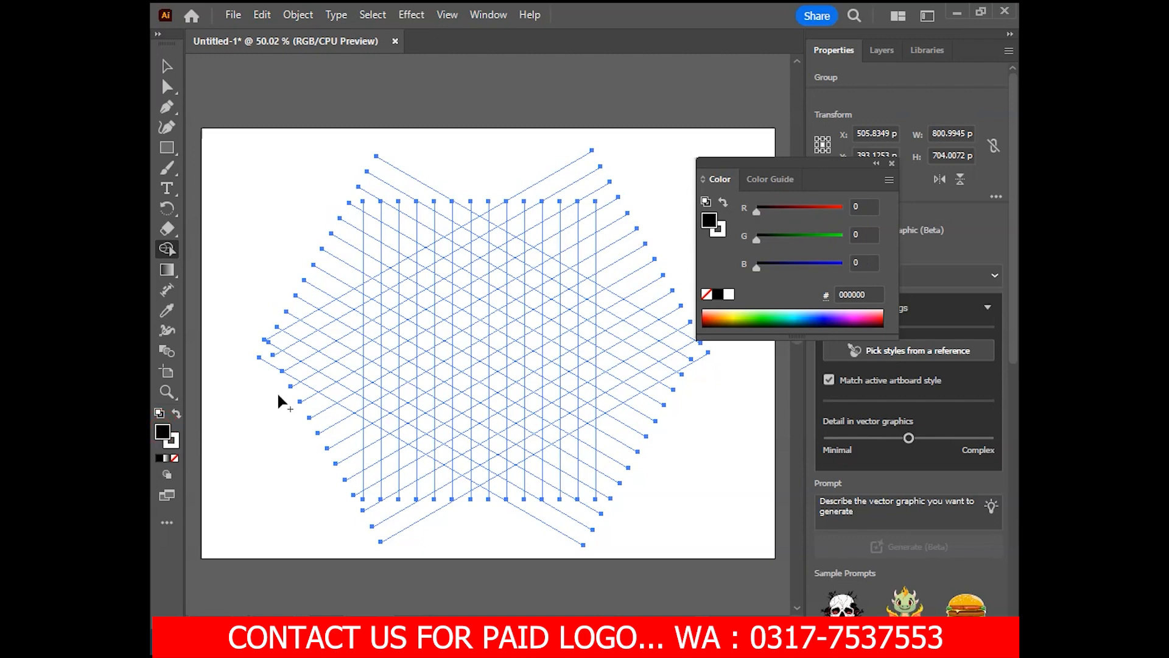
pyautogui.click(892, 164)
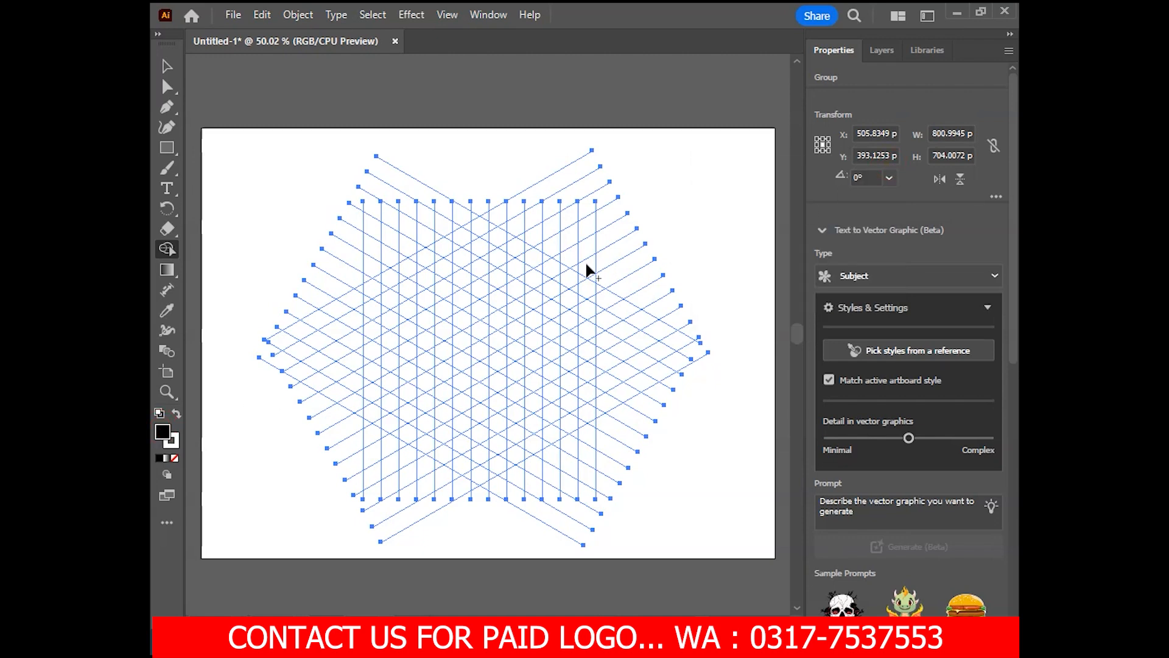
# - Merge grid cells with Shape Builder into a black V-shaped band across the upper part of the grid
pyautogui.scroll(1, 507, 300)
pyautogui.moveTo(462, 345); pyautogui.dragTo(441, 332)
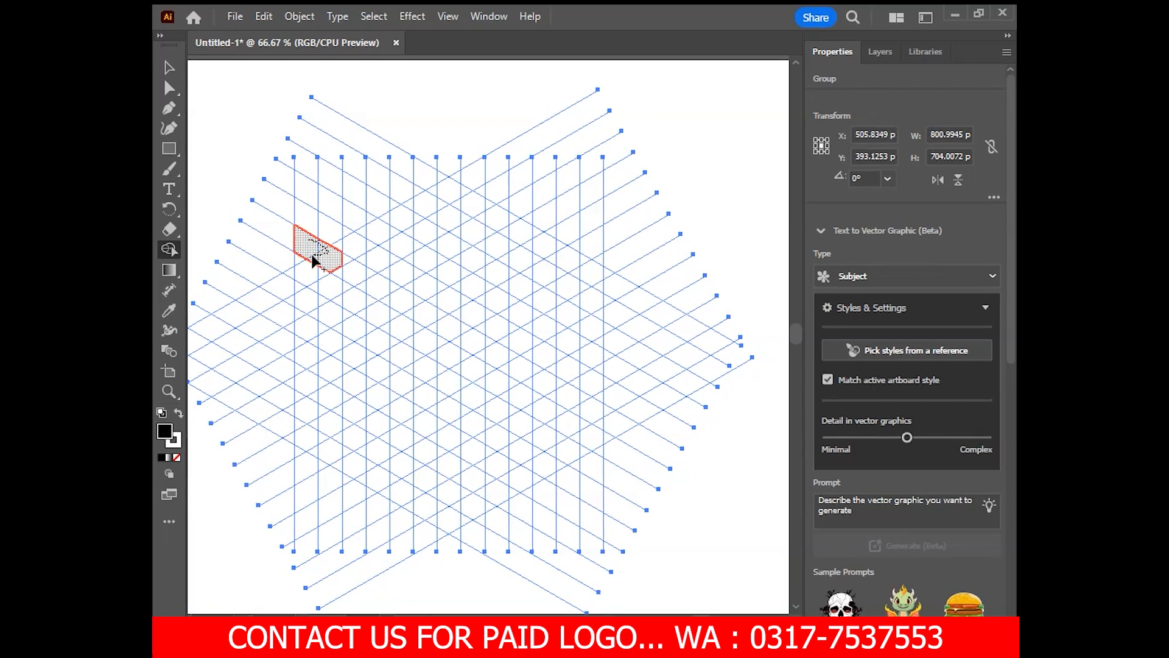
pyautogui.moveTo(359, 280)
pyautogui.mouseDown()
pyautogui.moveTo(446, 331)
pyautogui.moveTo(444, 318)
pyautogui.moveTo(465, 314)
pyautogui.moveTo(468, 326)
pyautogui.moveTo(571, 261)
pyautogui.mouseUp()
# - Merge grid cells below the V band into a black N shape with a diagonal bar and two hollow legs
pyautogui.moveTo(306, 304)
pyautogui.mouseDown()
pyautogui.moveTo(388, 381)
pyautogui.moveTo(389, 370)
pyautogui.moveTo(441, 412)
pyautogui.moveTo(436, 399)
pyautogui.moveTo(588, 490)
pyautogui.moveTo(591, 369)
pyautogui.mouseUp()
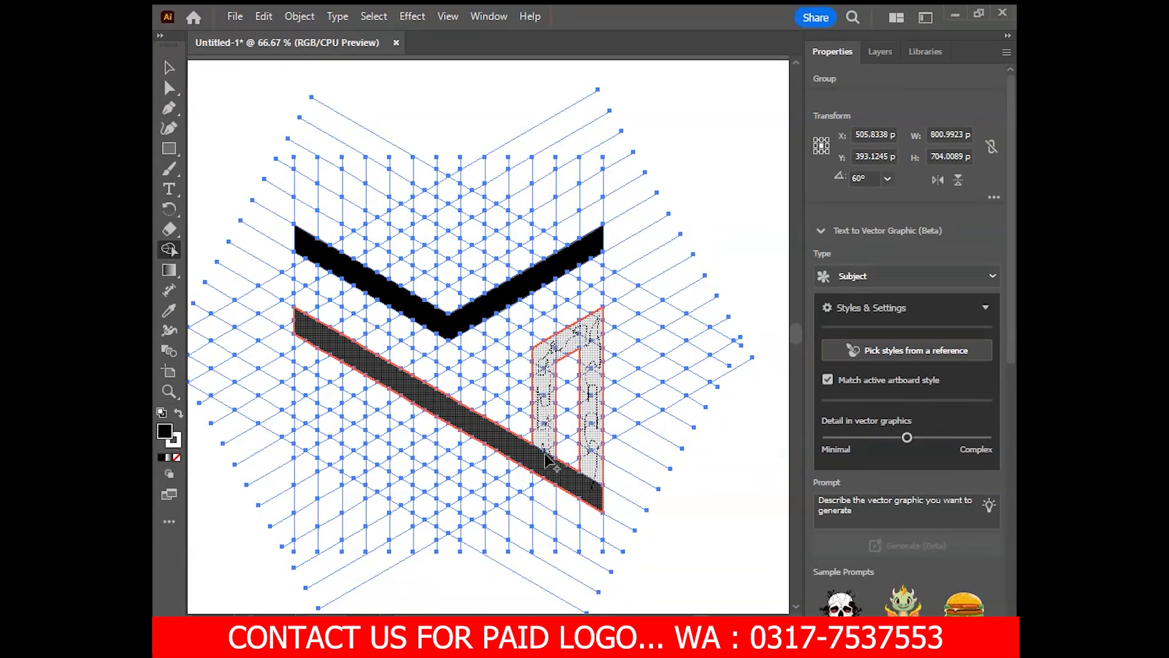
pyautogui.moveTo(549, 461); pyautogui.dragTo(542, 457)
pyautogui.moveTo(301, 386)
pyautogui.mouseDown()
pyautogui.moveTo(306, 473)
pyautogui.moveTo(314, 482)
pyautogui.moveTo(348, 471)
pyautogui.moveTo(362, 445)
pyautogui.moveTo(351, 455)
pyautogui.moveTo(356, 361)
pyautogui.mouseUp()
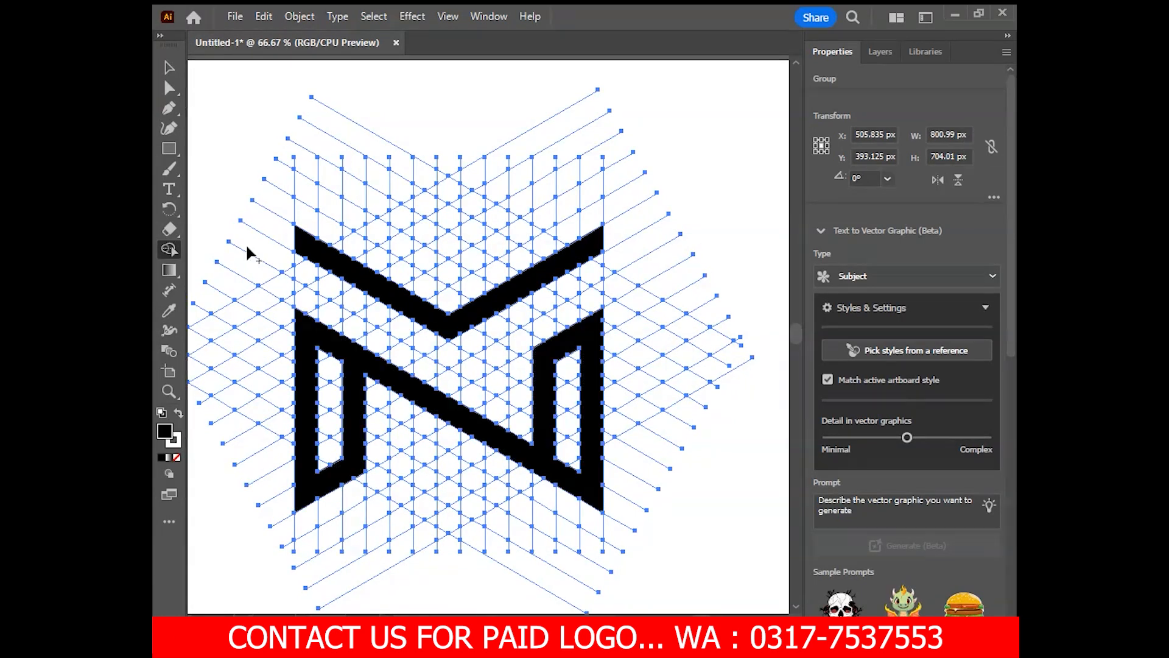
# - Ungroup the merged artwork to separate the logo shapes from the grid lines, and clear the selection
pyautogui.click(170, 68)
pyautogui.click(697, 175)
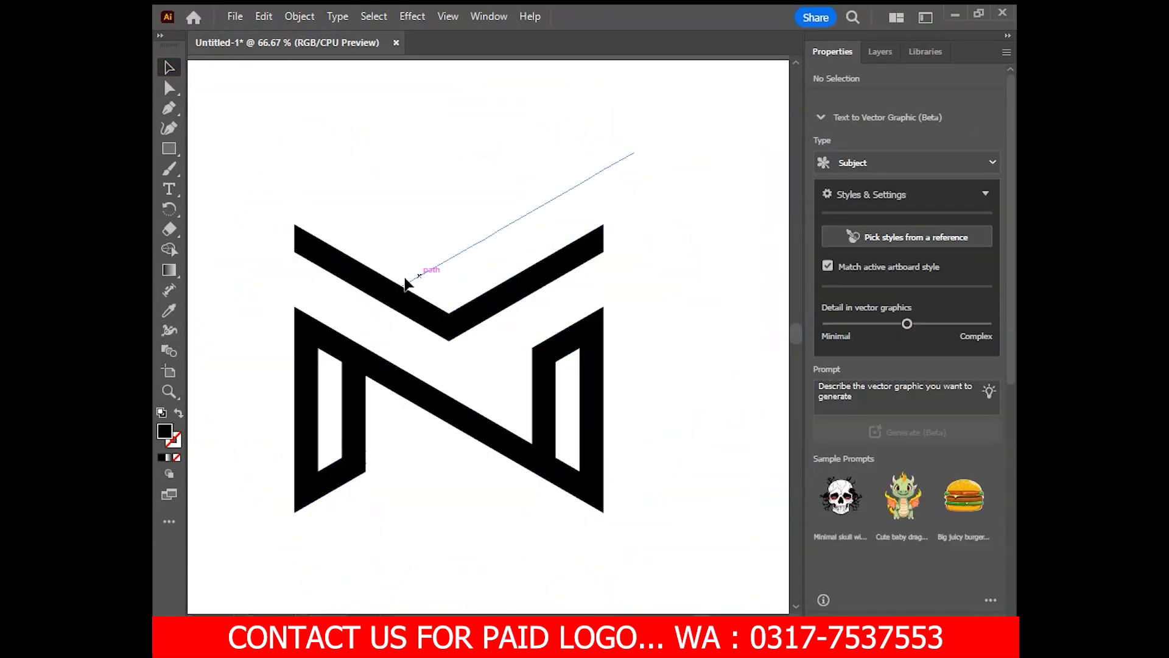
pyautogui.click(377, 286)
pyautogui.keyDown('shift'); pyautogui.click(336, 346); pyautogui.keyUp('shift')
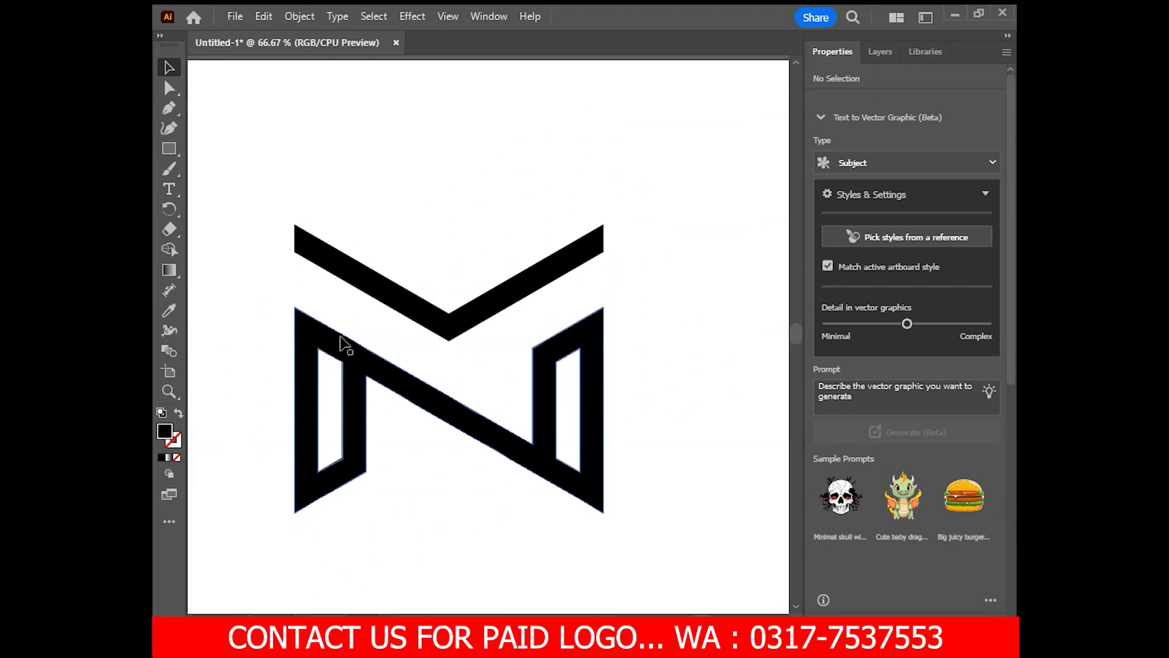
pyautogui.click(379, 289)
pyautogui.rightClick(379, 291)
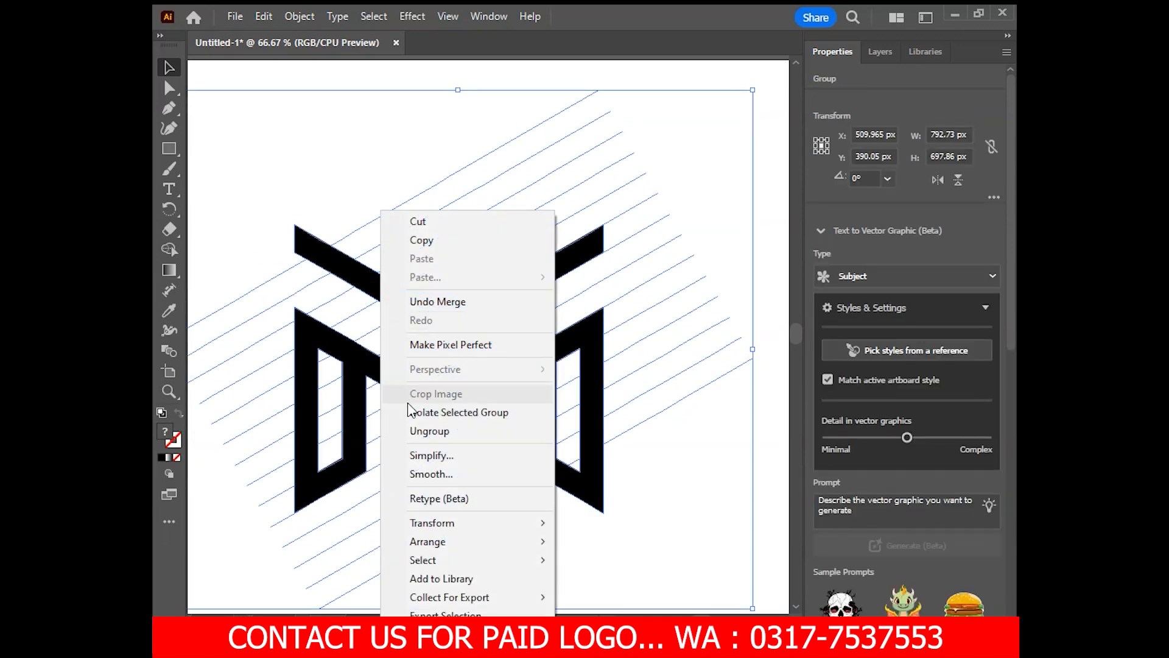
pyautogui.click(443, 428)
pyautogui.click(763, 402)
# - Select the V-shaped band and the N shape and group them together
pyautogui.click(458, 326)
pyautogui.keyDown('shift'); pyautogui.click(418, 387); pyautogui.keyUp('shift')
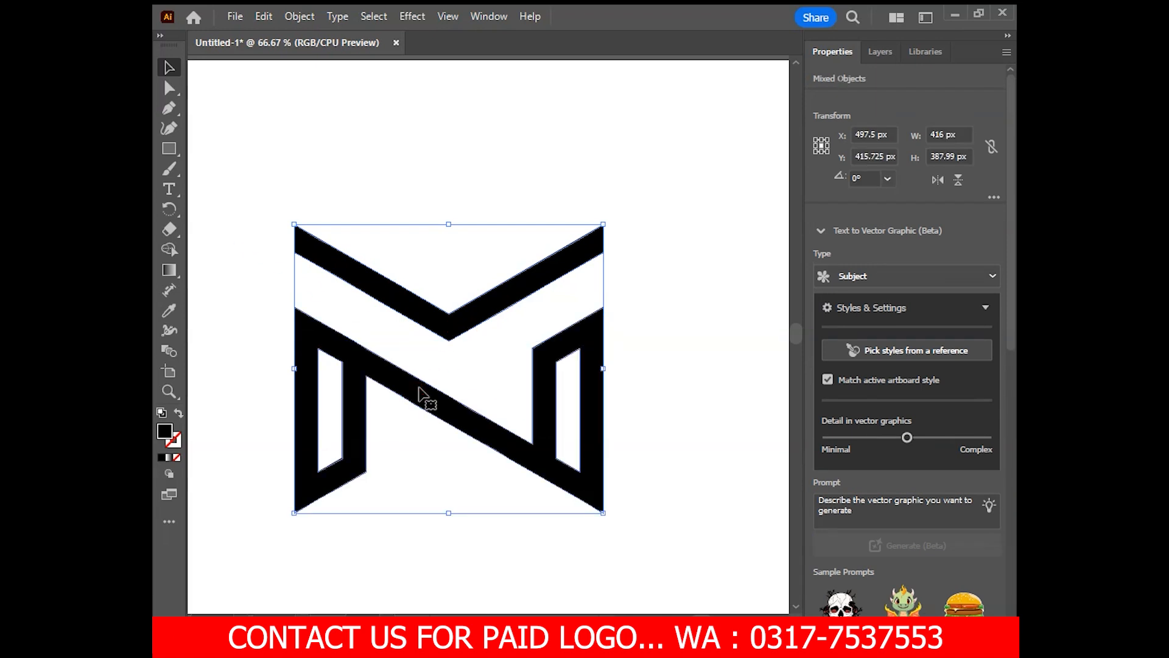
pyautogui.hotkey('ctrl', 'g')
pyautogui.rightClick(419, 388)
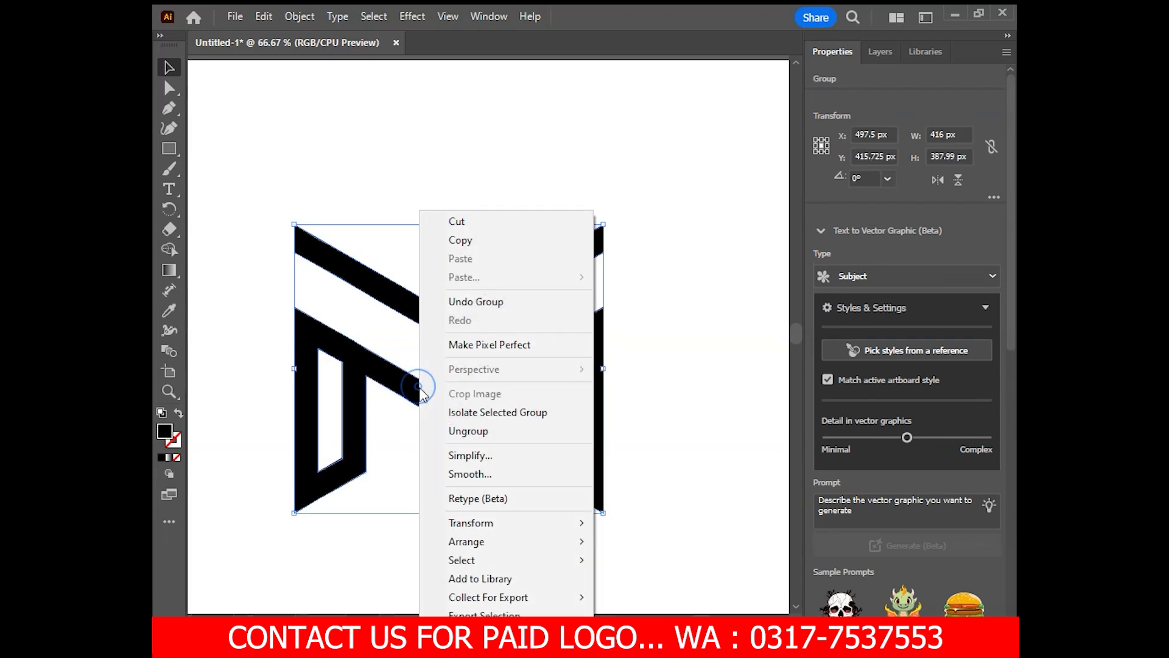
pyautogui.click(469, 431)
pyautogui.rightClick(437, 403)
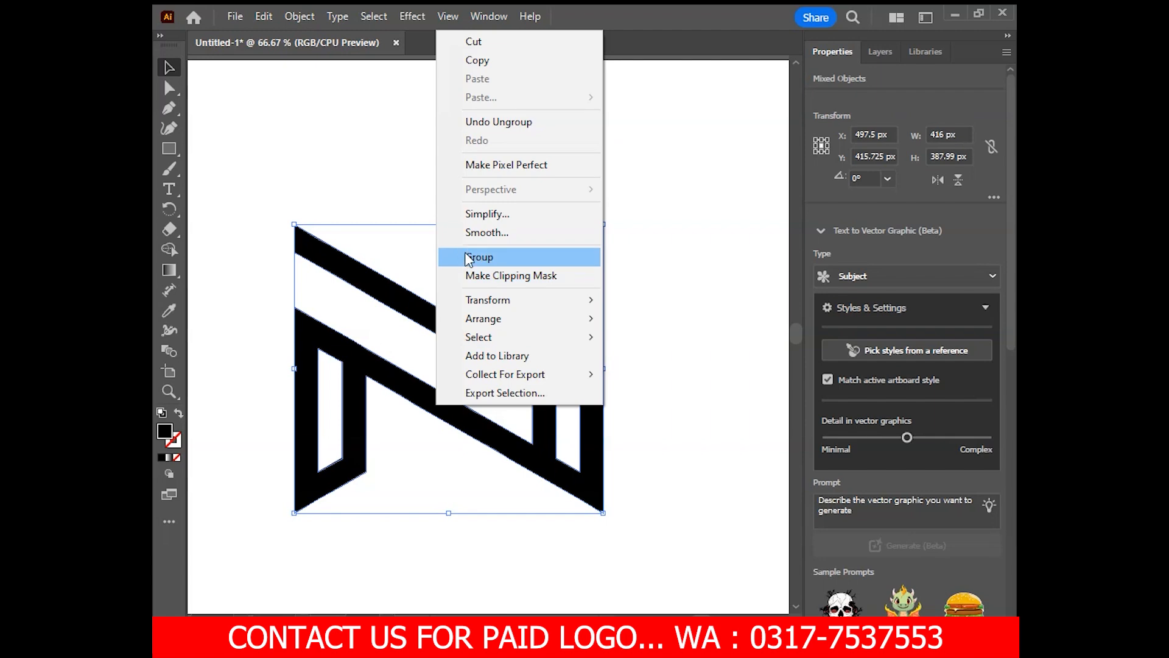
pyautogui.click(486, 258)
# - Hide the logo group, delete all leftover grid paths in Layer 1, and show the group again
pyautogui.click(881, 53)
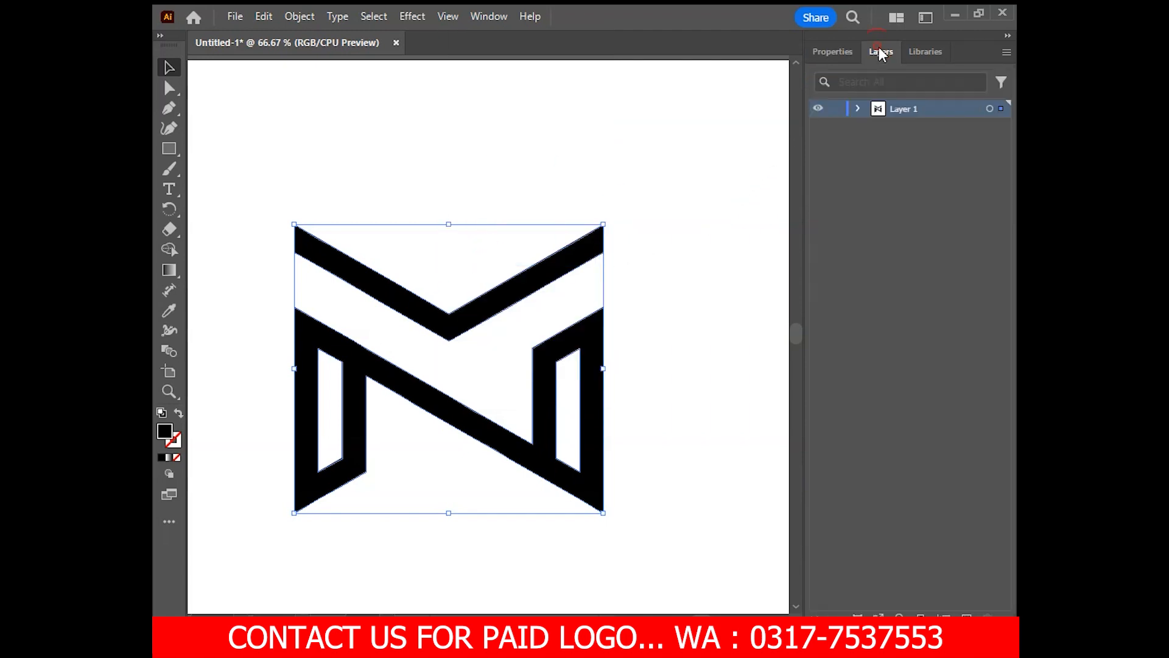
pyautogui.click(859, 108)
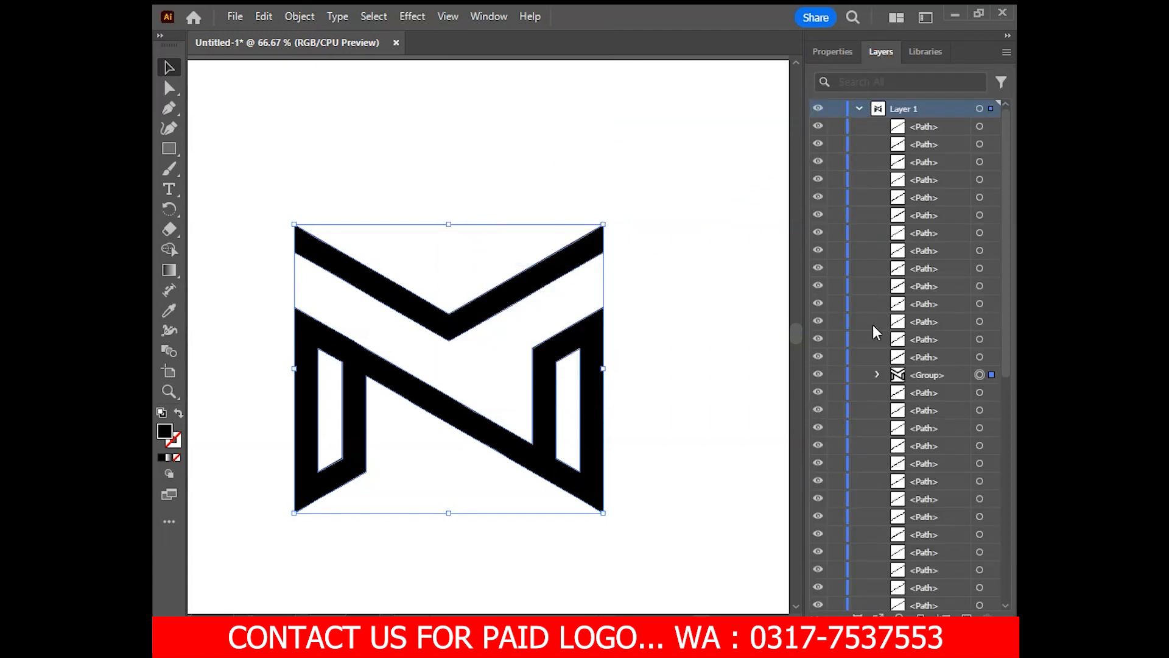
pyautogui.click(817, 374)
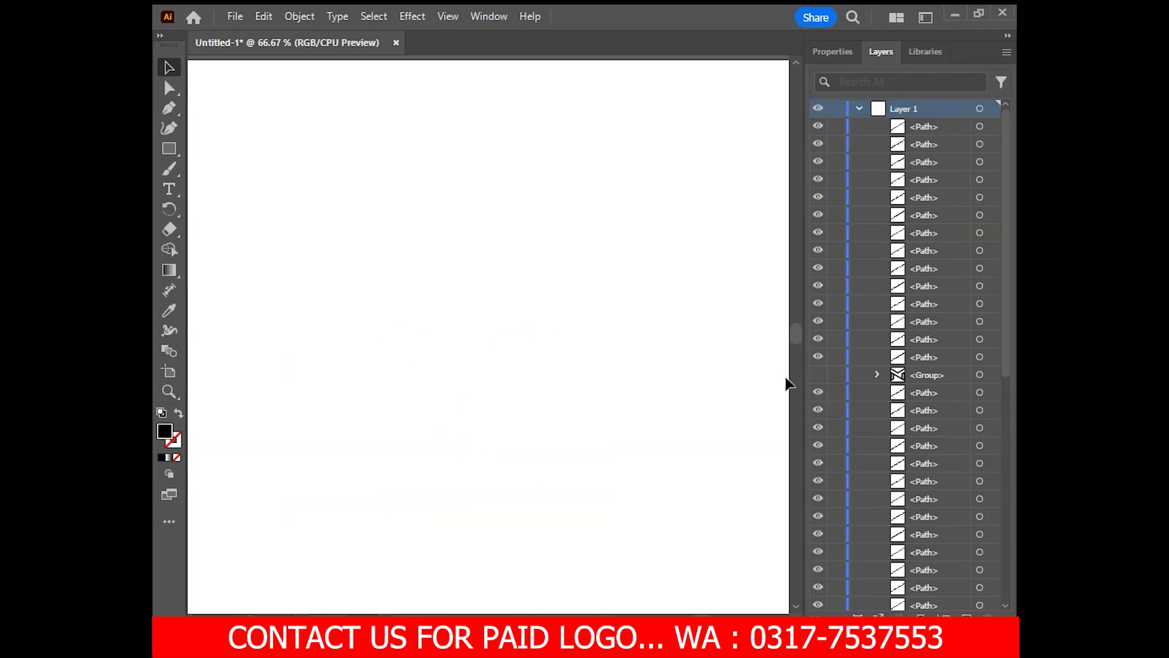
pyautogui.moveTo(195, 75); pyautogui.dragTo(724, 613)
pyautogui.press('Delete')
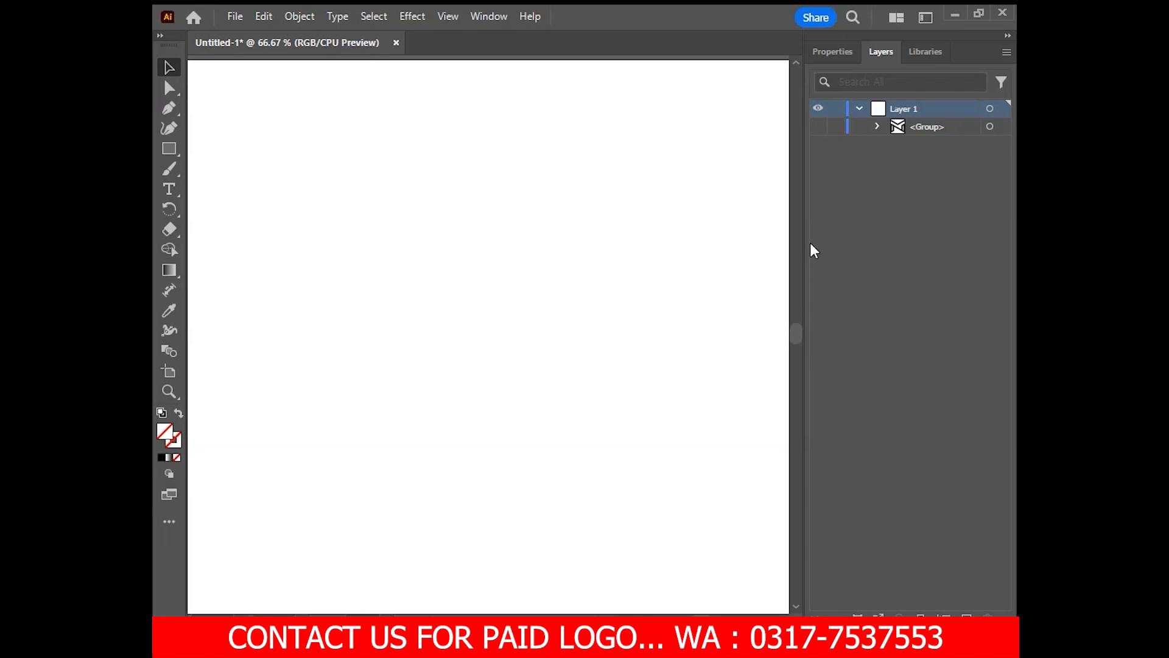
pyautogui.click(818, 127)
# - Move the logo up on the artboard to about X 502.5 px, Y 291 px
pyautogui.moveTo(470, 331)
pyautogui.mouseDown()
pyautogui.moveTo(483, 287)
pyautogui.moveTo(484, 315)
pyautogui.mouseUp()
pyautogui.moveTo(350, 231); pyautogui.dragTo(689, 535)
pyautogui.moveTo(566, 462); pyautogui.dragTo(548, 375)
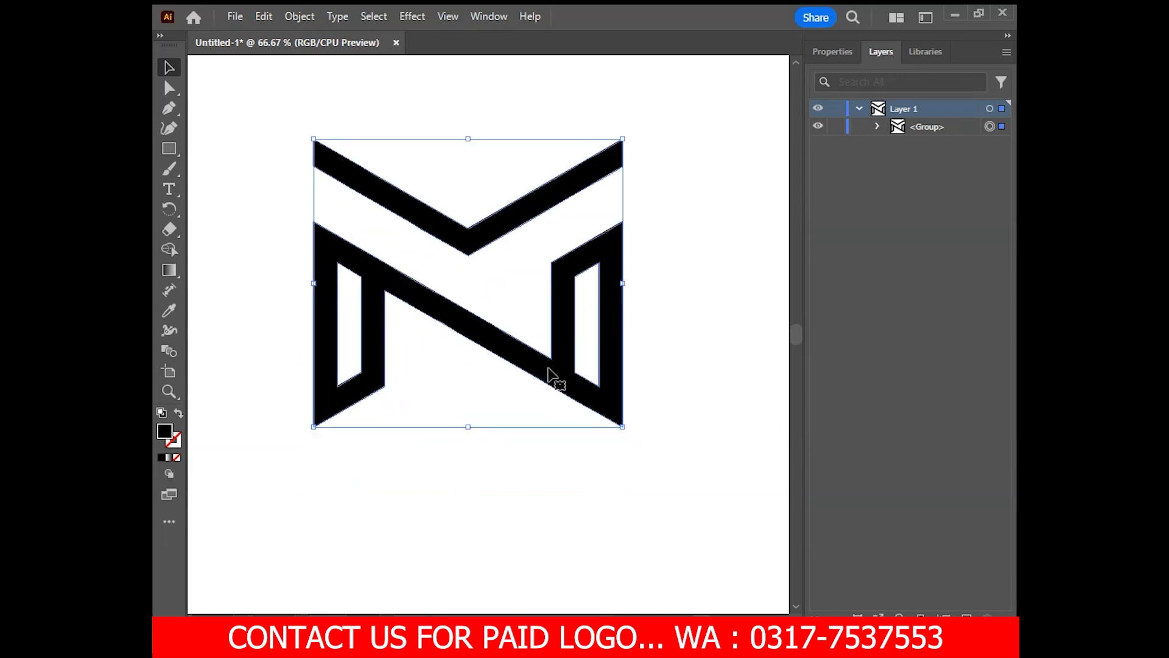
pyautogui.click(818, 56)
pyautogui.moveTo(569, 266); pyautogui.dragTo(569, 244)
pyautogui.click(707, 277)
# - Ungroup the logo and nudge only the V-shaped band down about 33 px, narrowing its gap to the N shape
pyautogui.rightClick(485, 213)
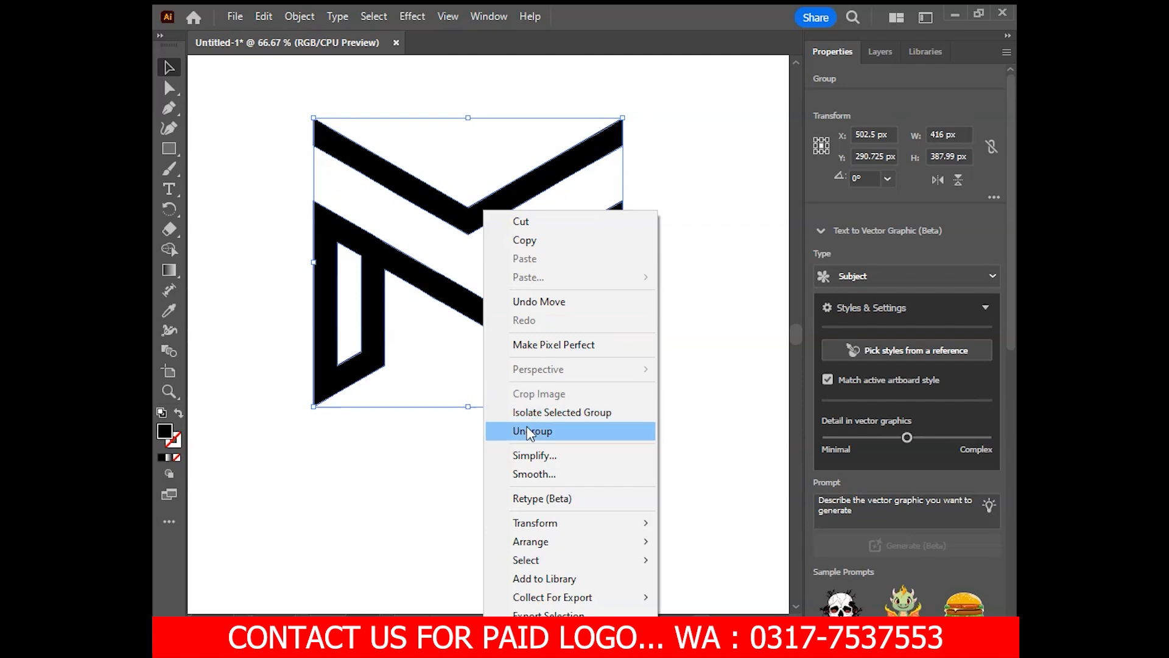
pyautogui.click(528, 433)
pyautogui.click(339, 308)
pyautogui.click(351, 194)
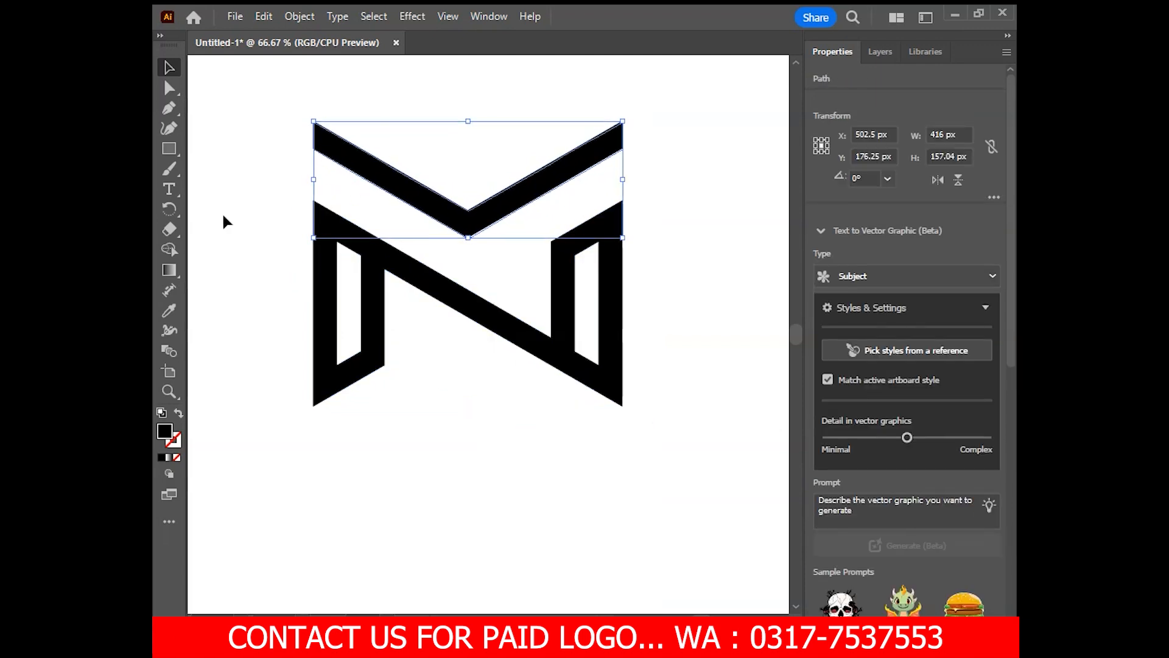
pyautogui.hotkey('shift', 'Down')
pyautogui.hotkey('shift', 'Down')
pyautogui.hotkey('shift', 'Down')
pyautogui.press('Down')
pyautogui.press('Down')
pyautogui.press('Down')
# - Select the V-shaped band and the N shape and give both a 1 pt black (000000) stroke
pyautogui.moveTo(215, 159); pyautogui.dragTo(363, 284)
pyautogui.scroll(-6, 889, 377)
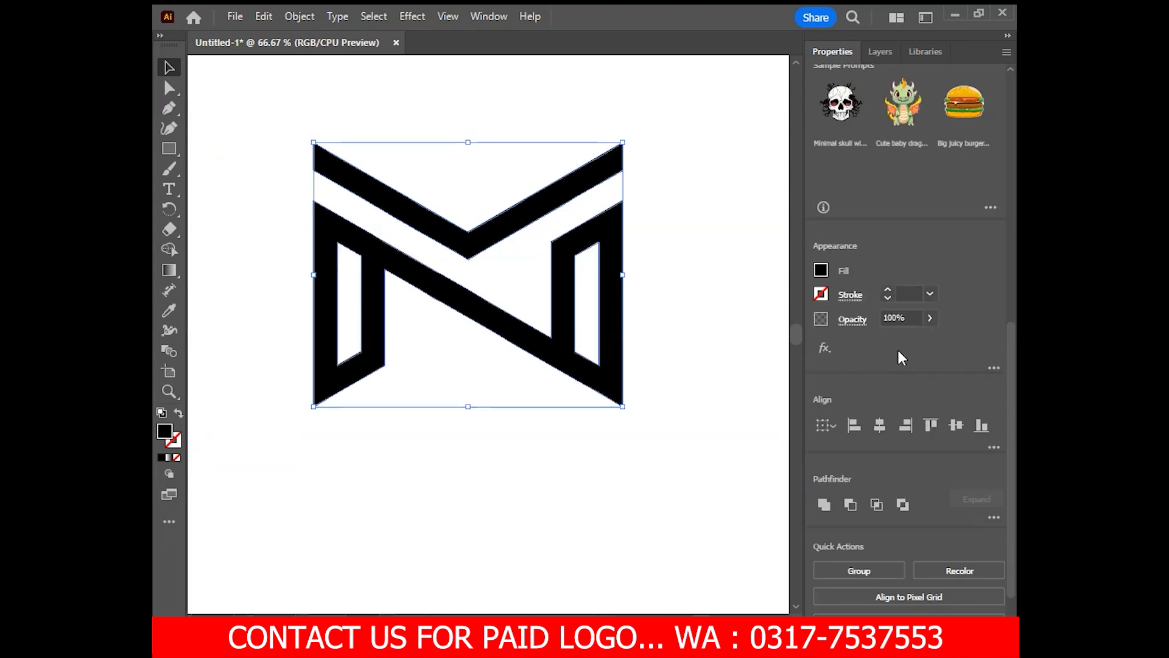
pyautogui.write('1')
pyautogui.press('Return')
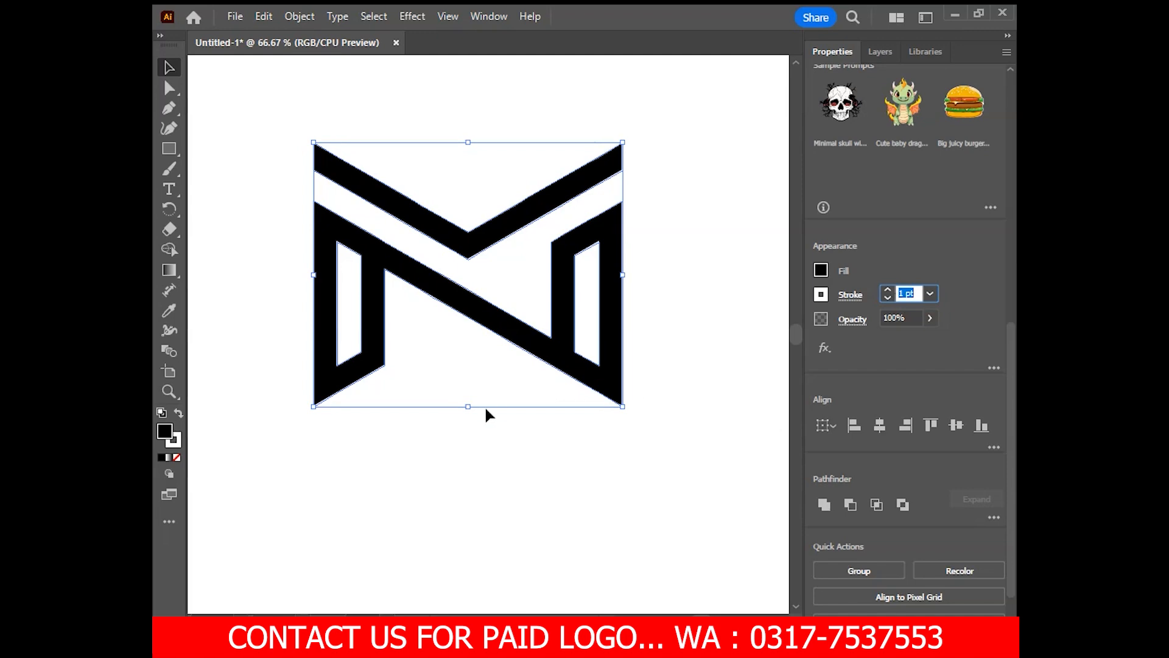
pyautogui.doubleClick(177, 447)
pyautogui.moveTo(559, 427); pyautogui.dragTo(547, 461)
pyautogui.click(914, 250)
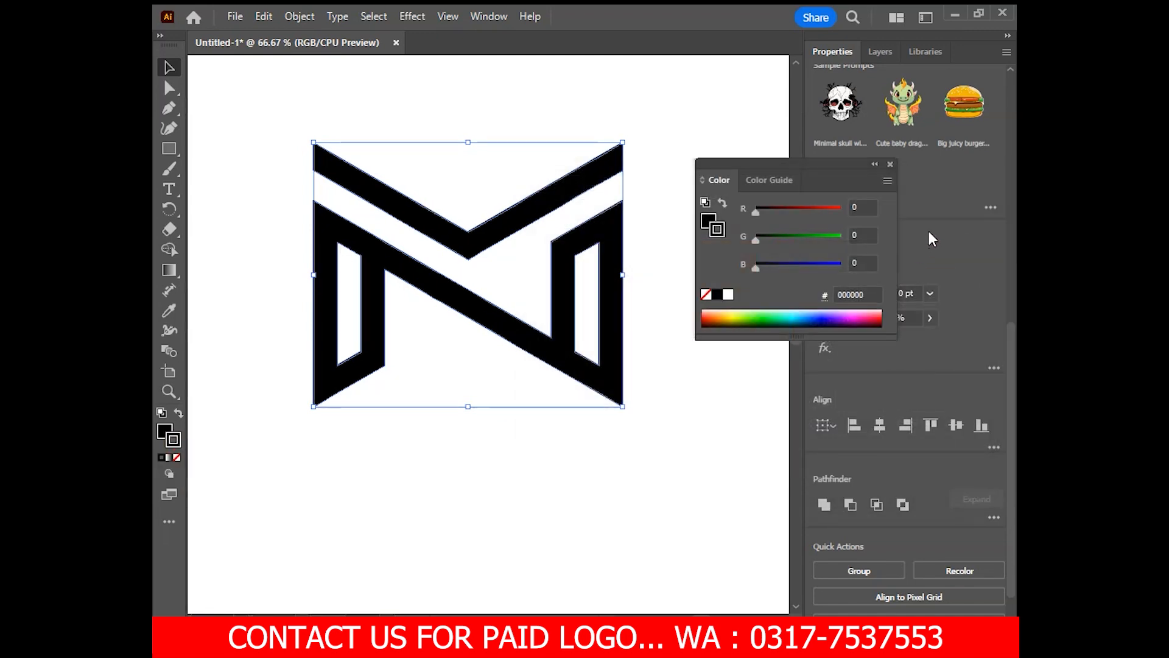
pyautogui.click(891, 164)
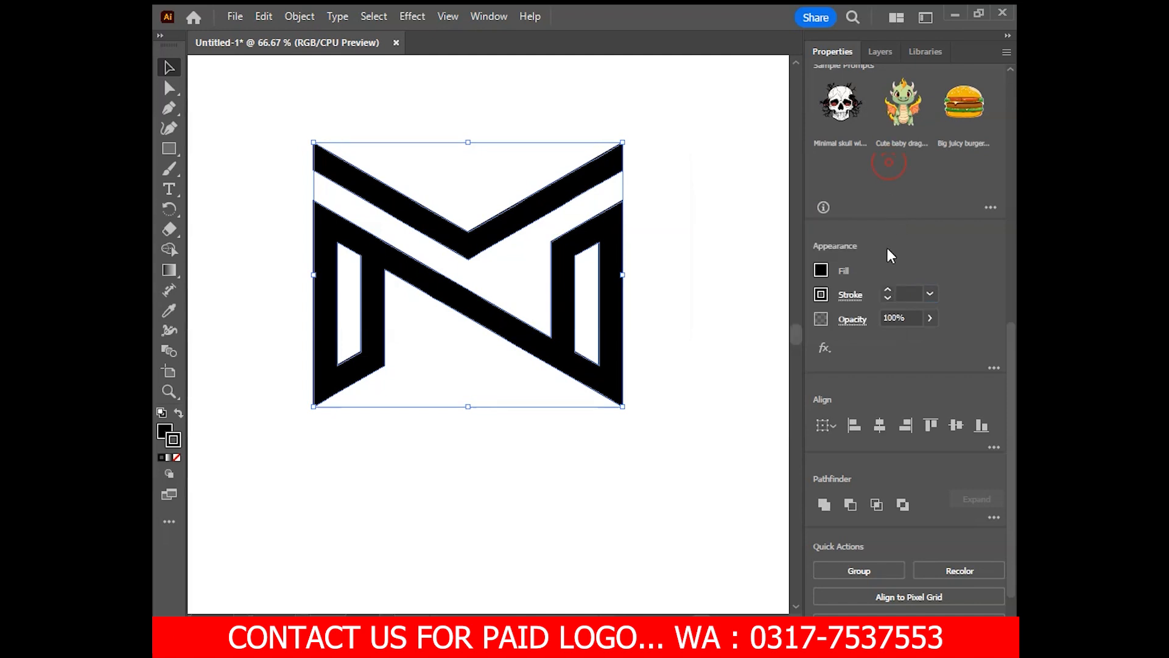
# - Set the stroke weight of both logo shapes to 14 pt and clear the selection
pyautogui.click(905, 293)
pyautogui.press('Up')
pyautogui.write('14')
pyautogui.press('Return')
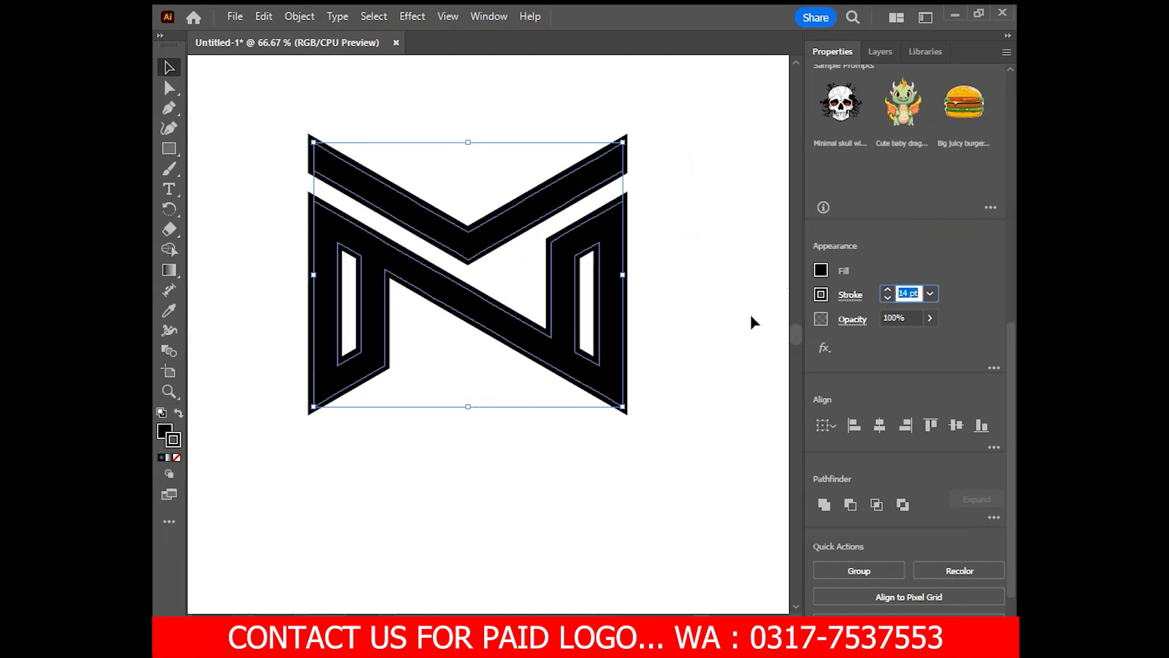
pyautogui.click(734, 323)
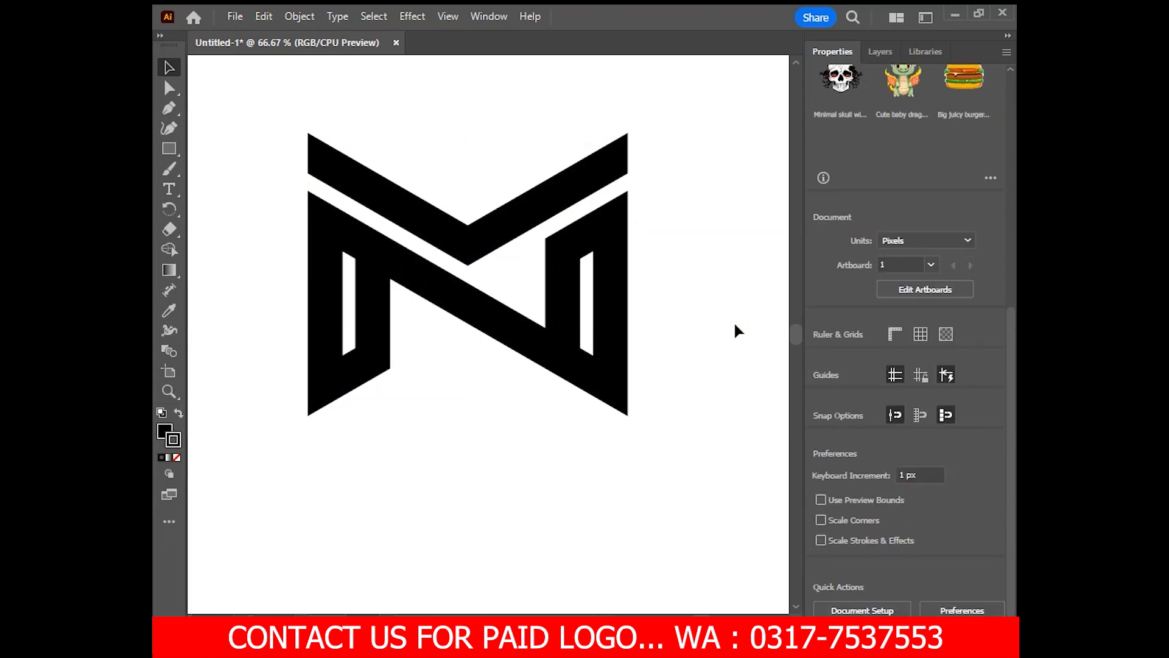
# - Select both stroked logo shapes and expand them into filled outlines
pyautogui.moveTo(256, 147); pyautogui.dragTo(440, 356)
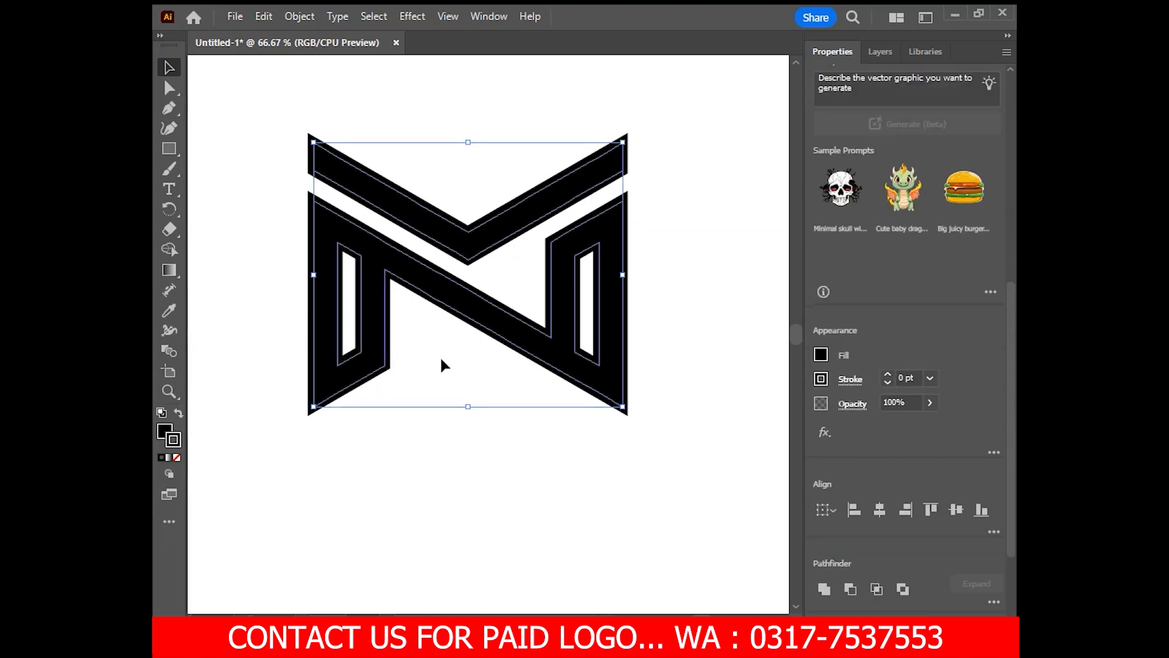
pyautogui.click(299, 17)
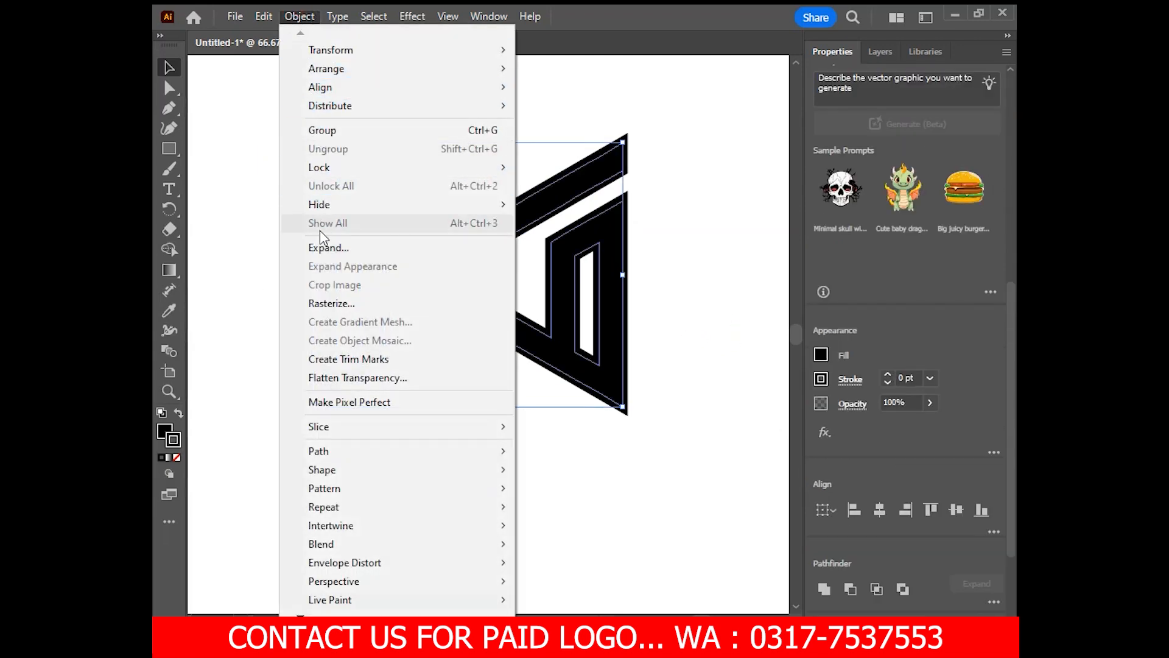
pyautogui.click(323, 247)
pyautogui.click(529, 420)
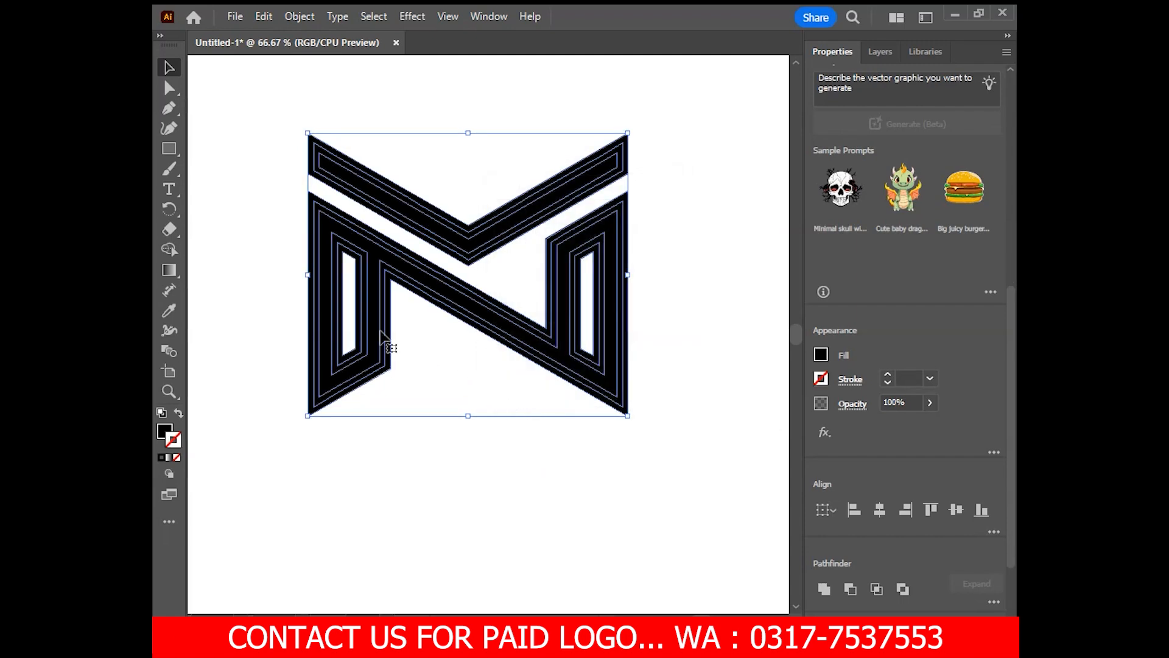
# - Merge the expanded pieces of the V-shaped band and of the N with the Shape Builder tool, and deselect
pyautogui.click(170, 251)
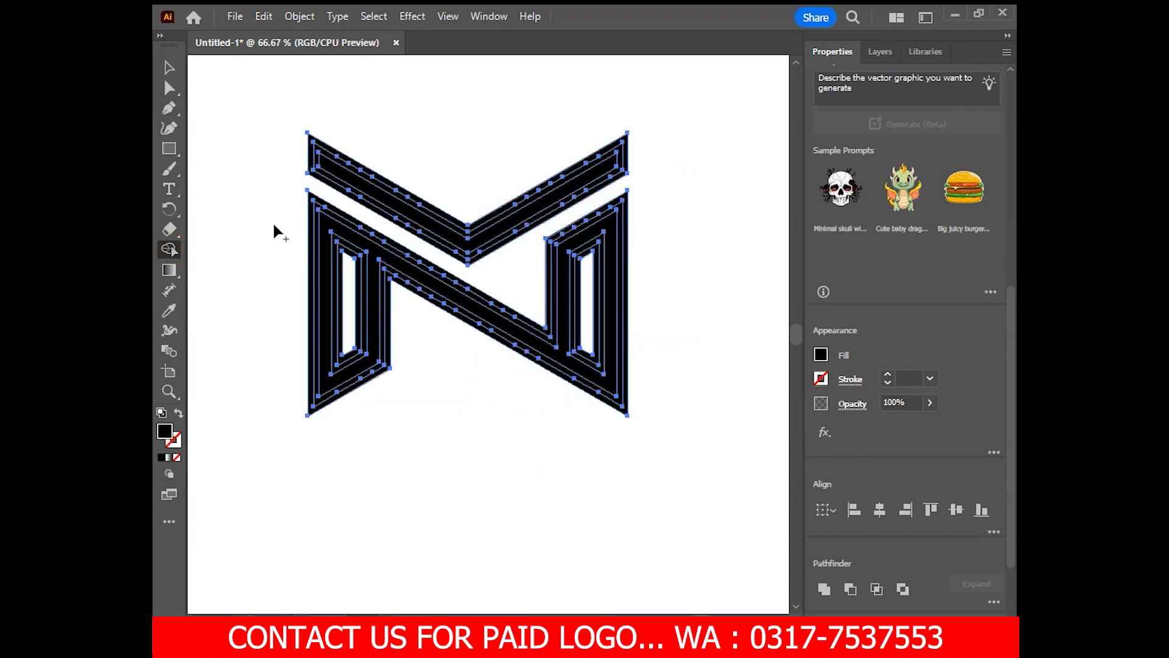
pyautogui.click(355, 169)
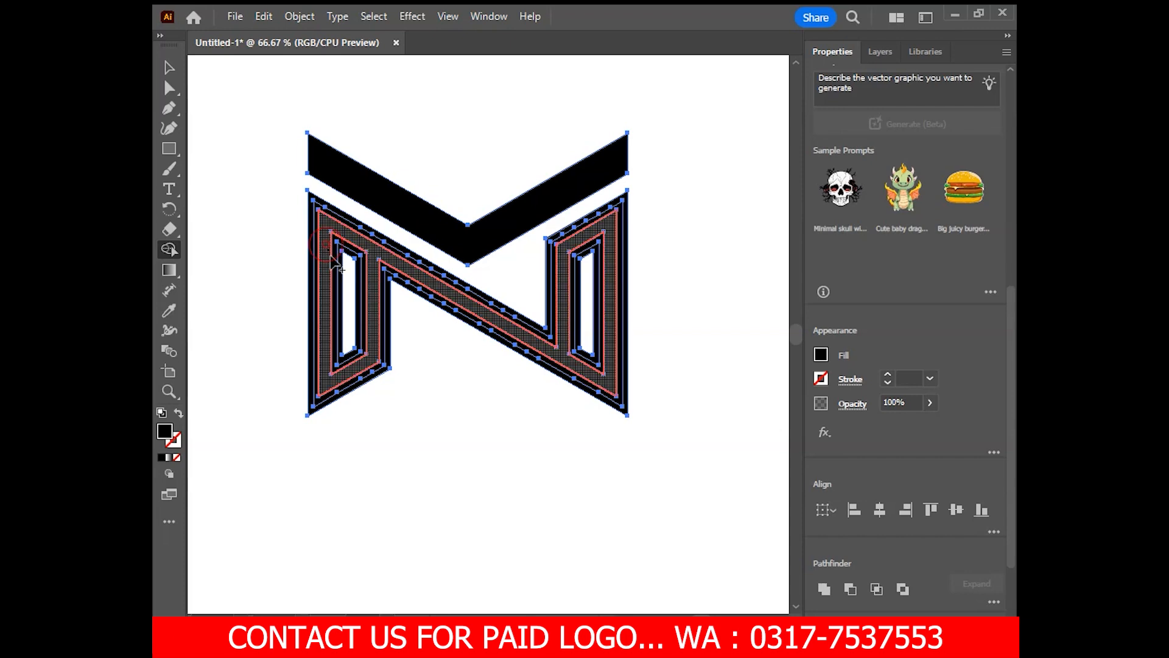
pyautogui.moveTo(337, 261); pyautogui.dragTo(310, 263)
pyautogui.moveTo(555, 293); pyautogui.dragTo(576, 293)
pyautogui.click(169, 67)
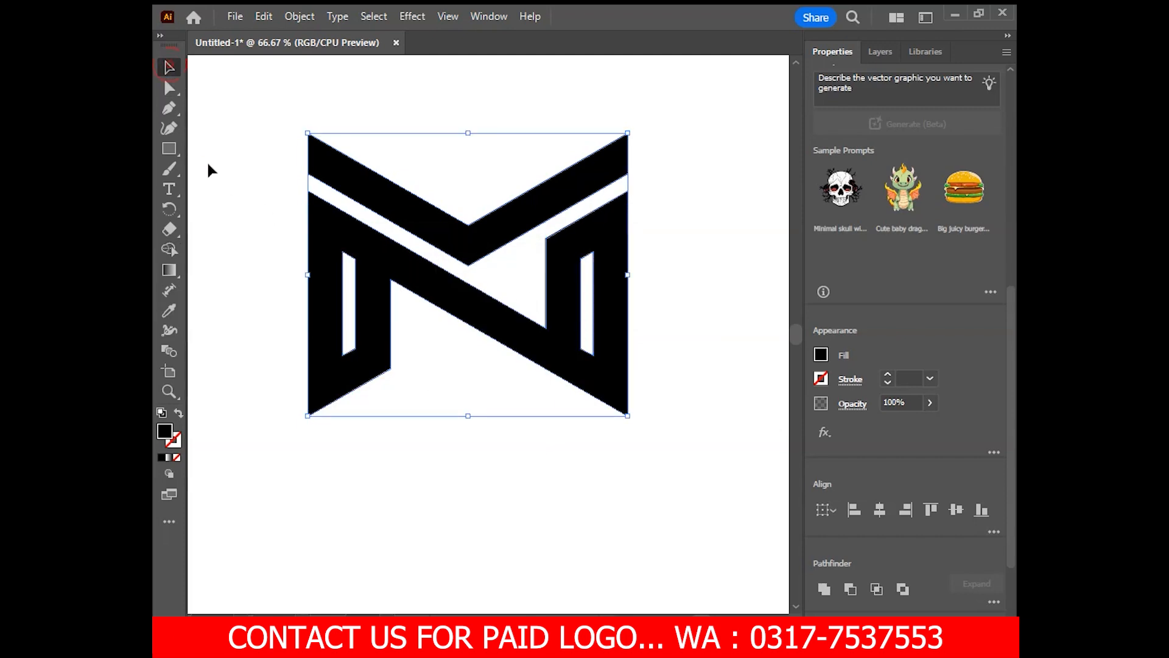
pyautogui.click(229, 250)
# - Add the text "LOGO NAME" on the artboard below the monogram
pyautogui.moveTo(244, 276); pyautogui.dragTo(246, 260)
pyautogui.click(169, 190)
pyautogui.click(352, 503)
pyautogui.press('BackSpace')
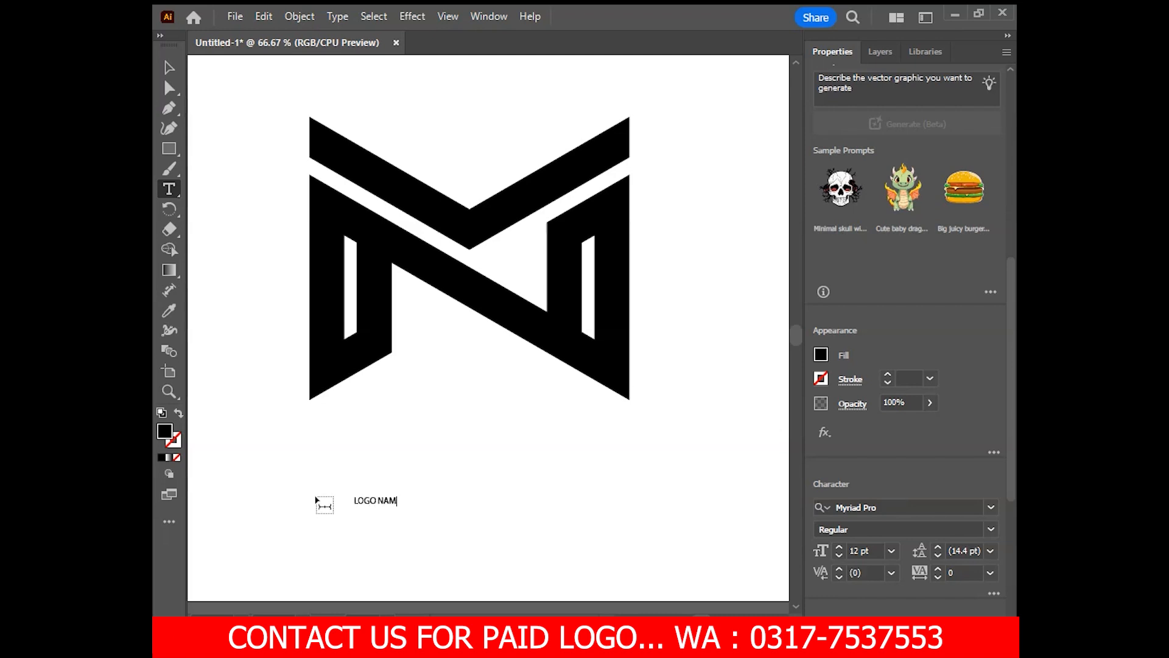
pyautogui.press('Escape')
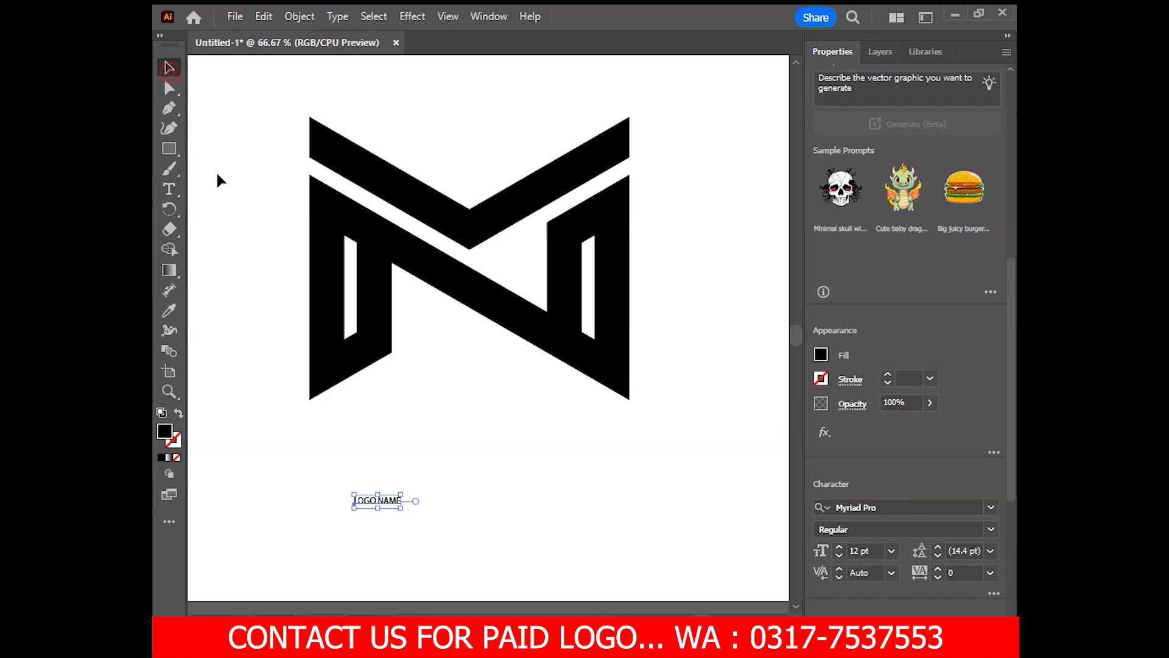
# - Change the font of the "LOGO NAME" text to Russo One
pyautogui.click(884, 507)
pyautogui.write('Russo')
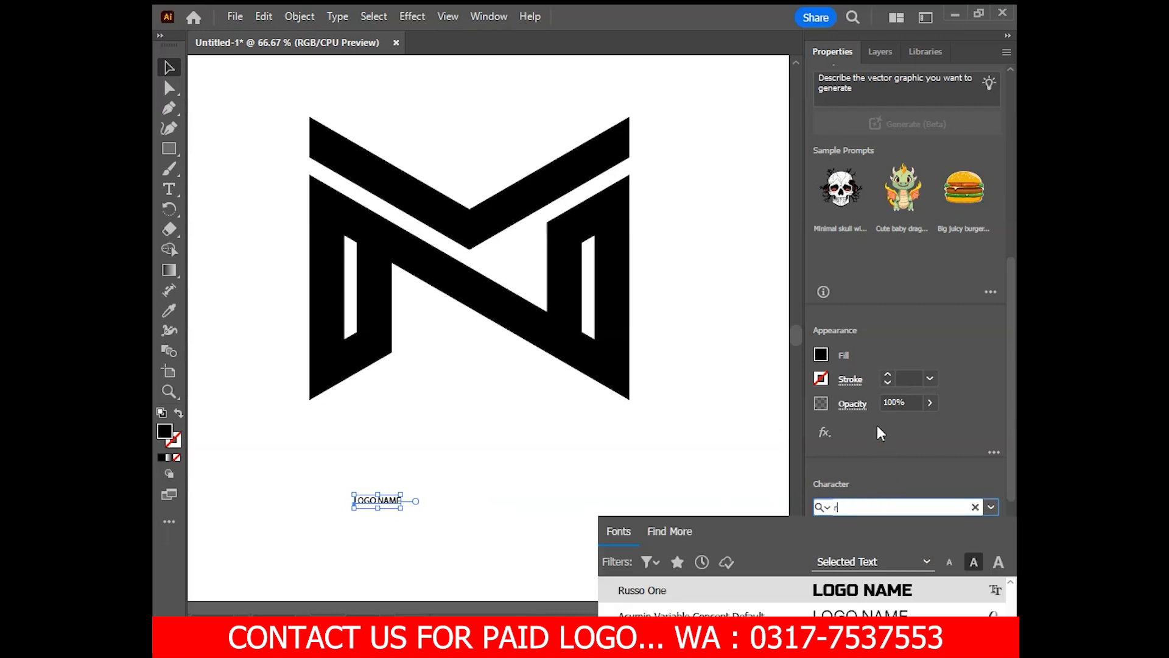
pyautogui.click(854, 587)
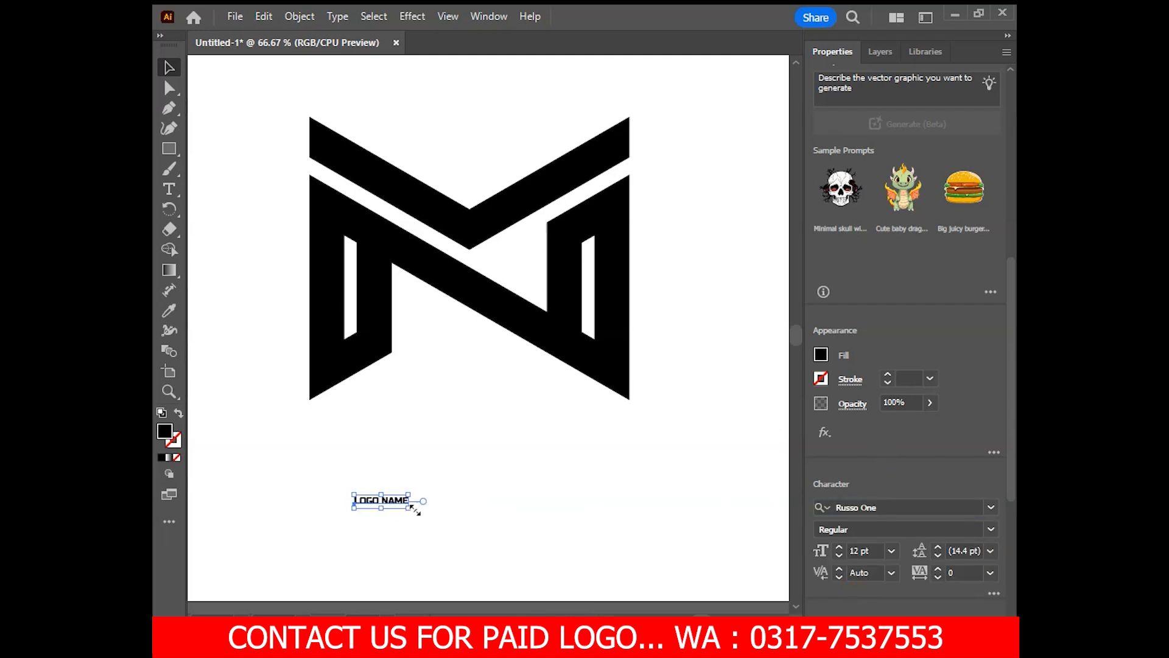